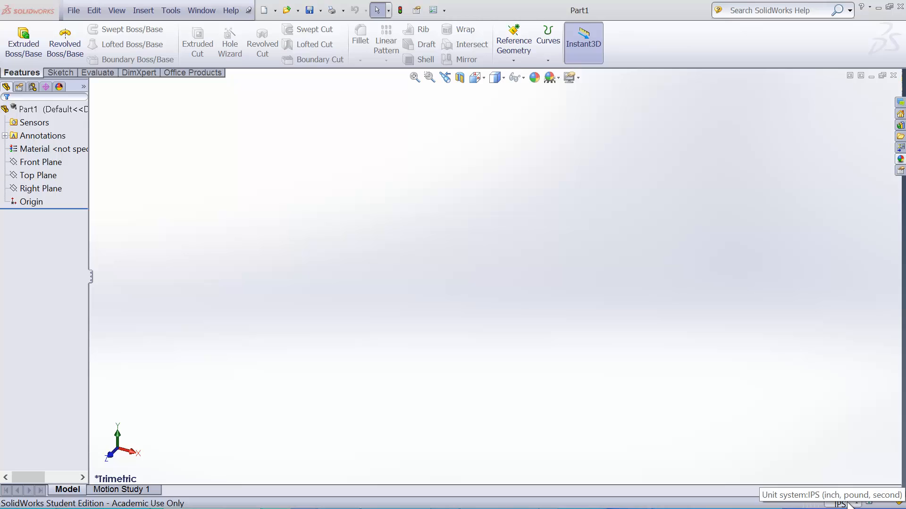
Step: Check the document's unit system and start a sketch on the Top Plane
{"action": "left_click", "coordinate": [844, 504]}
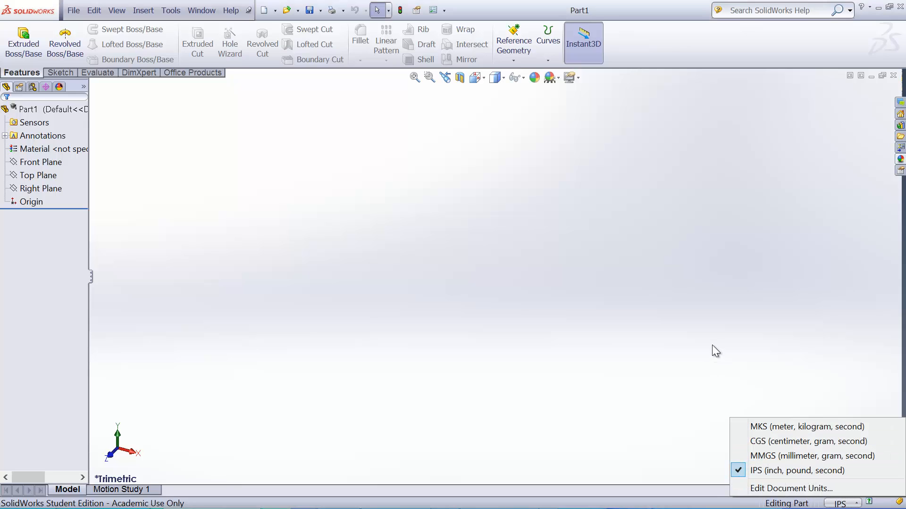
{"action": "left_click", "coordinate": [703, 336]}
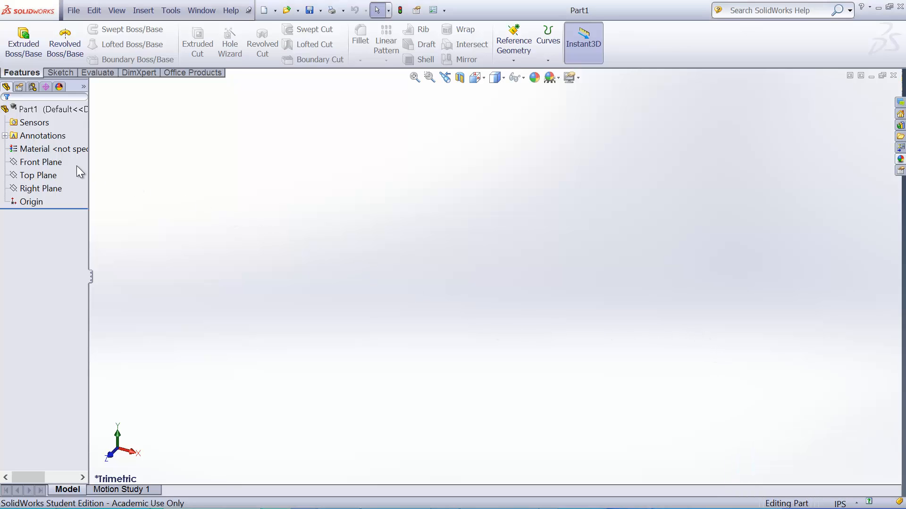
{"action": "left_click", "coordinate": [40, 176]}
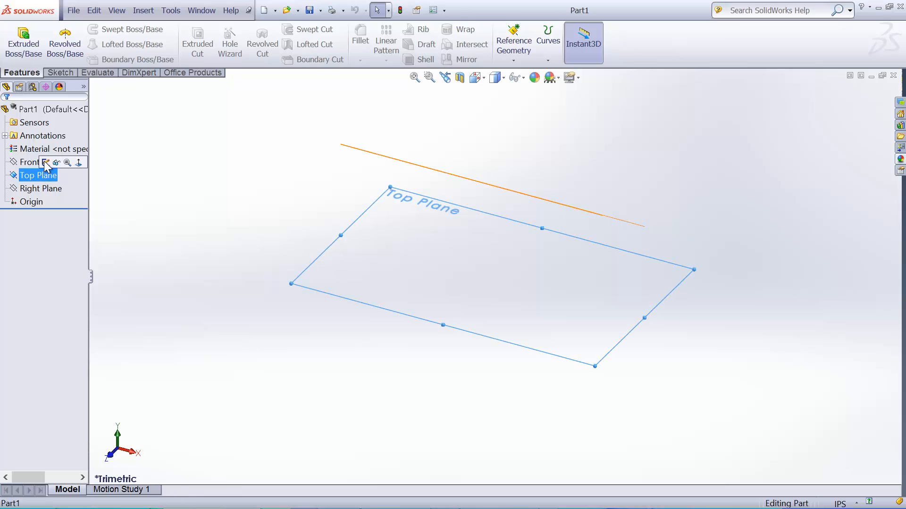
{"action": "left_click", "coordinate": [45, 163]}
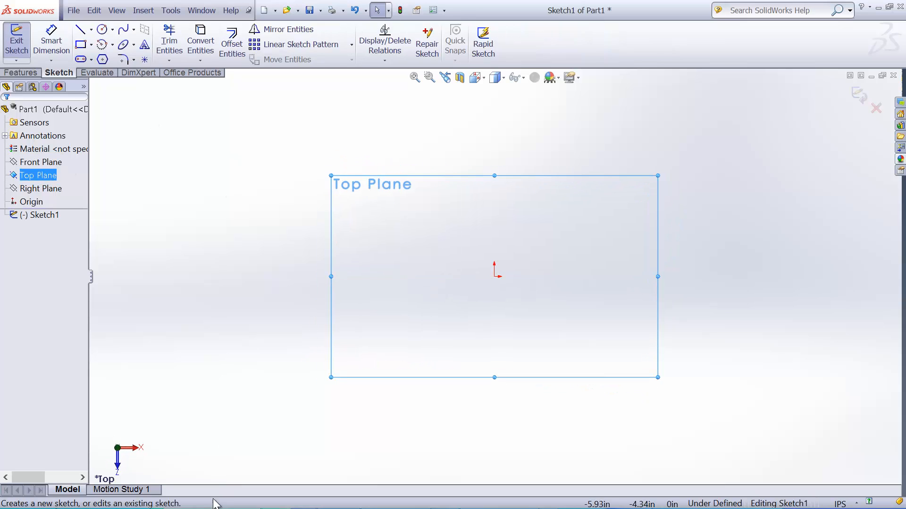
Step: Consult the ME 177-L3.pdf drawing in Adobe Acrobat Pro and sketch a horizontal centerline through the origin in SolidWorks
{"action": "mouse_move", "coordinate": [215, 504]}
{"action": "left_click", "coordinate": [306, 497]}
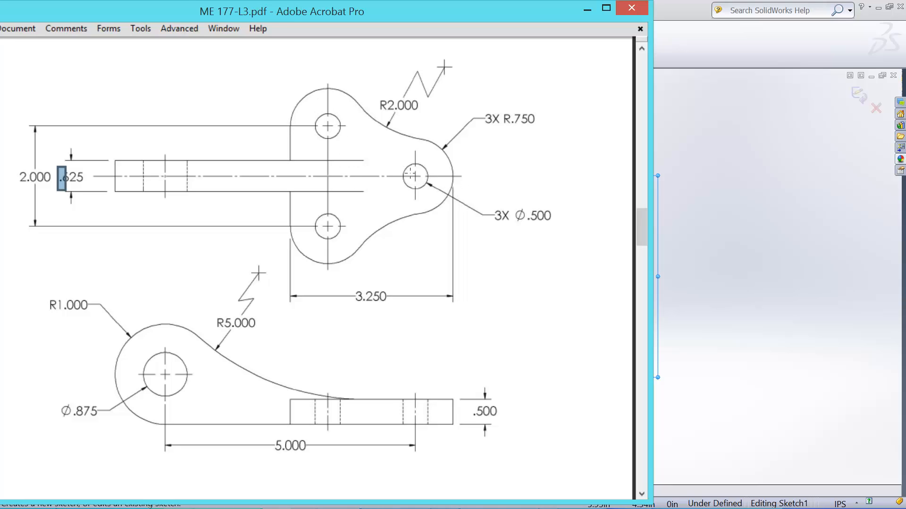
{"action": "left_click", "coordinate": [701, 48]}
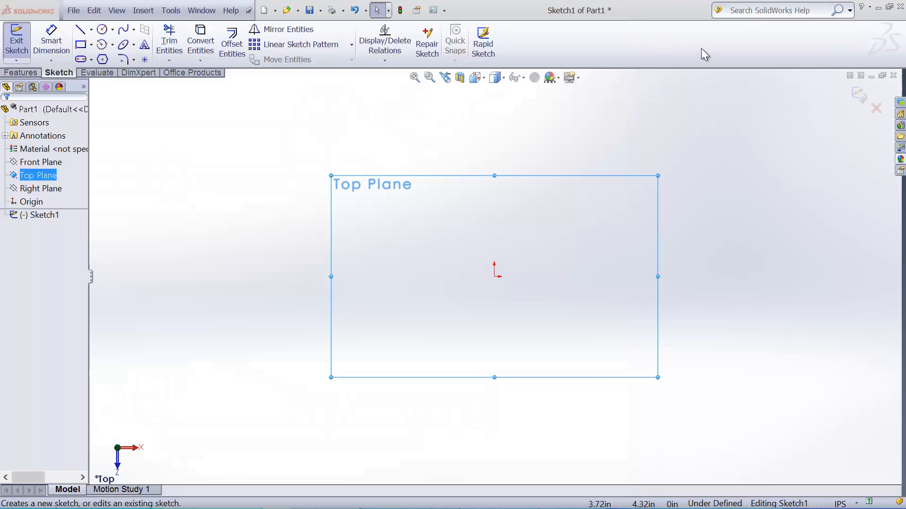
{"action": "left_click", "coordinate": [92, 29]}
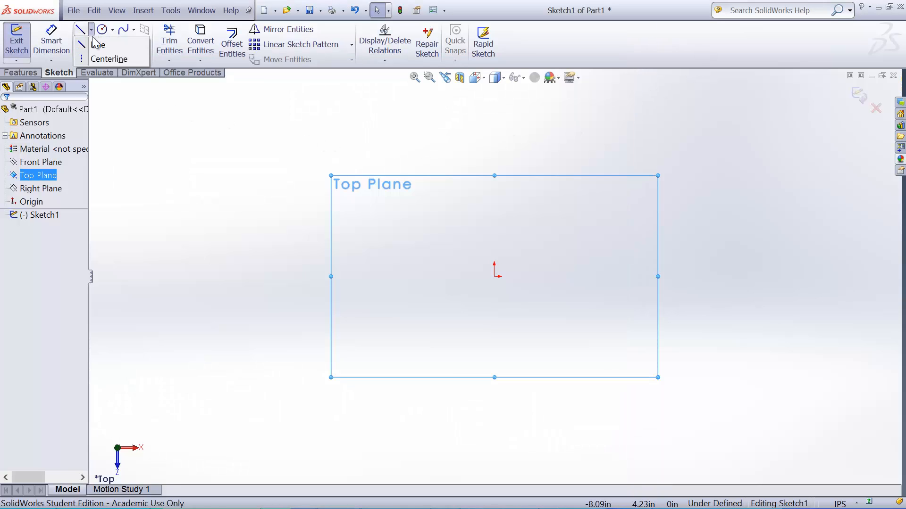
{"action": "left_click", "coordinate": [83, 60]}
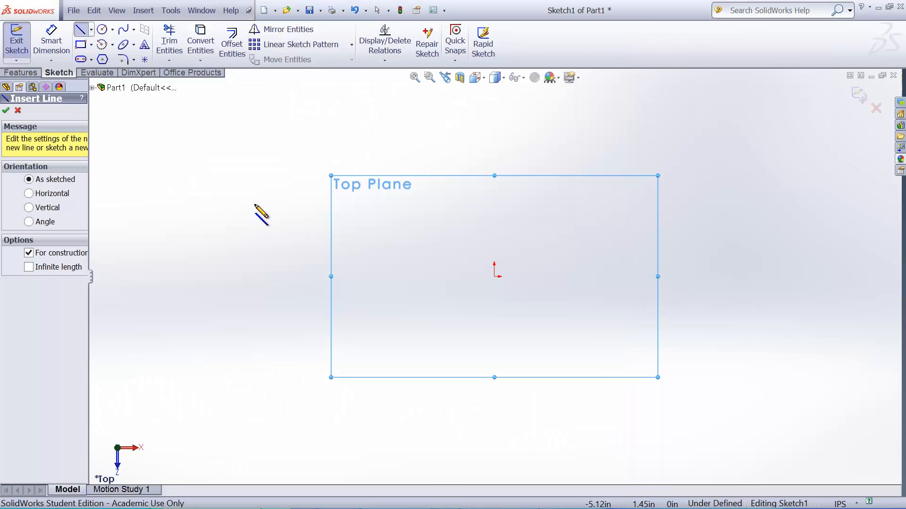
{"action": "left_click", "coordinate": [360, 277]}
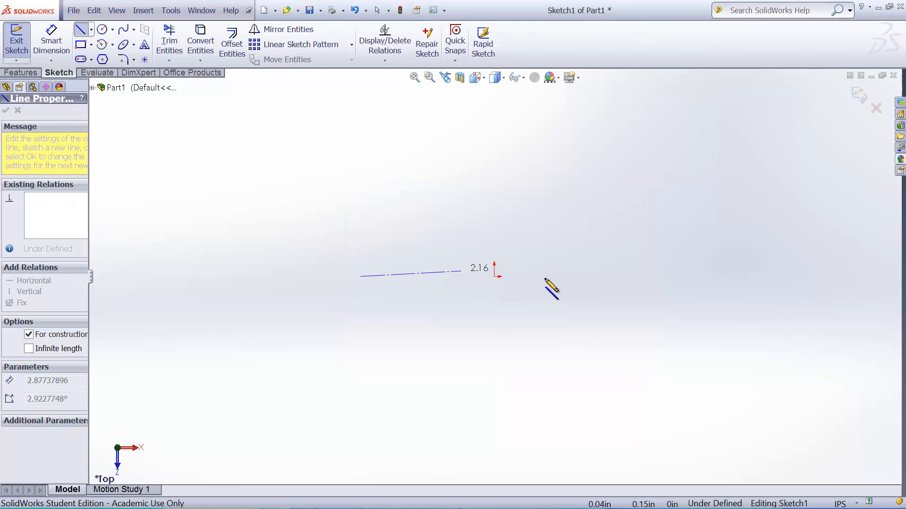
{"action": "left_click", "coordinate": [639, 277]}
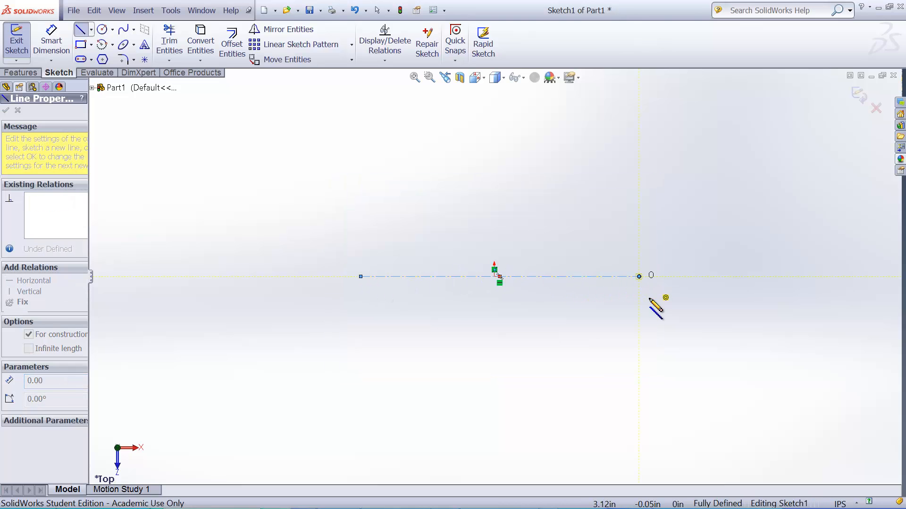
Step: Following the PDF's top view, sketch the upper half-profile: a vertical line about 1.42 in up from the centerline and three tangent arcs returning to it
{"action": "left_click", "coordinate": [81, 29]}
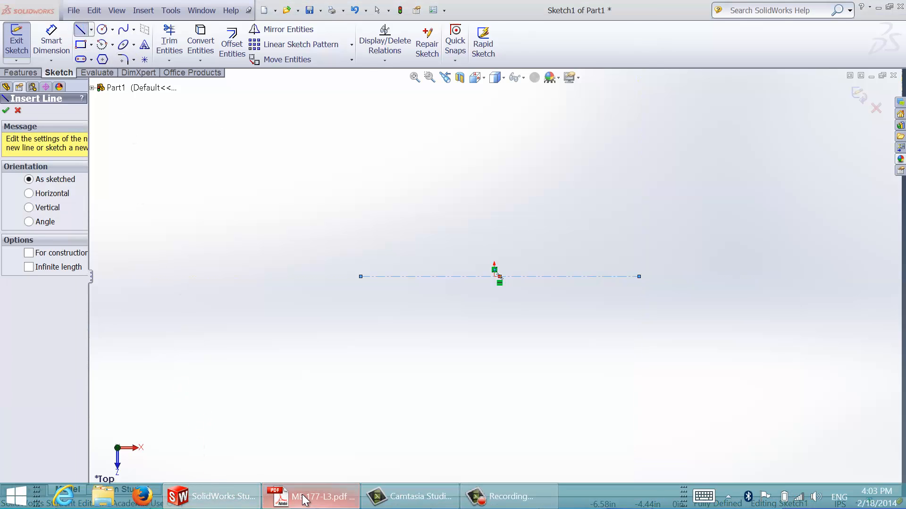
{"action": "left_click", "coordinate": [283, 493]}
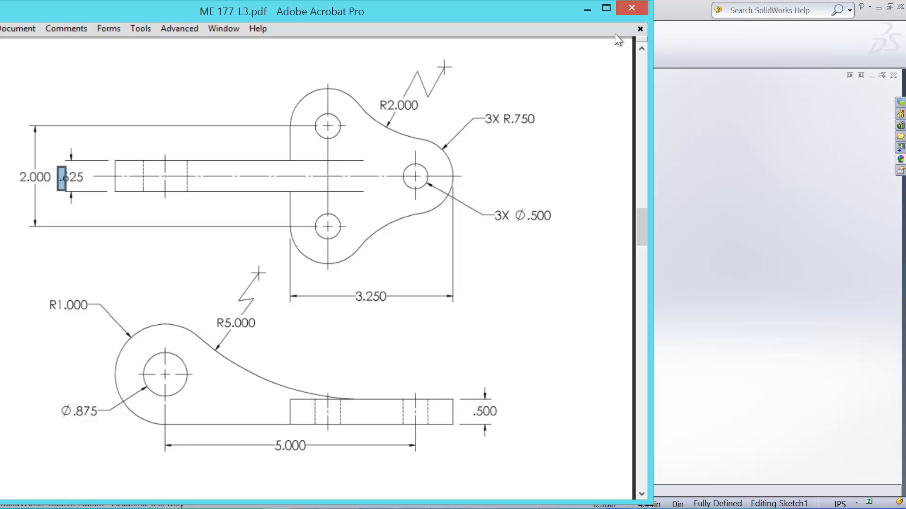
{"action": "left_click", "coordinate": [663, 12]}
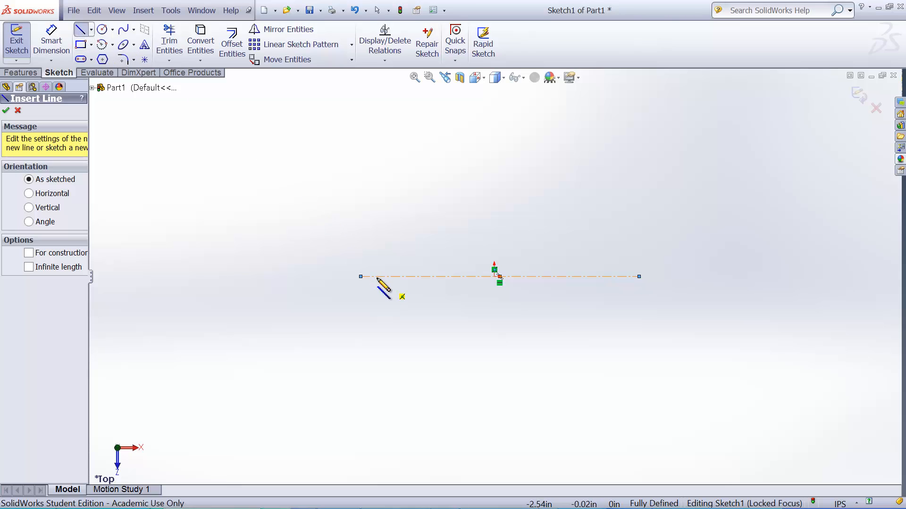
{"action": "left_click", "coordinate": [378, 276]}
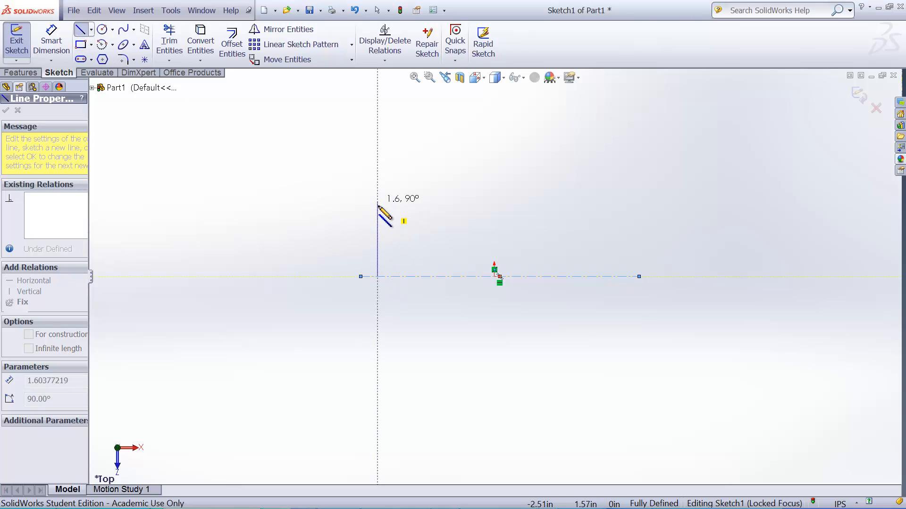
{"action": "left_click", "coordinate": [378, 210]}
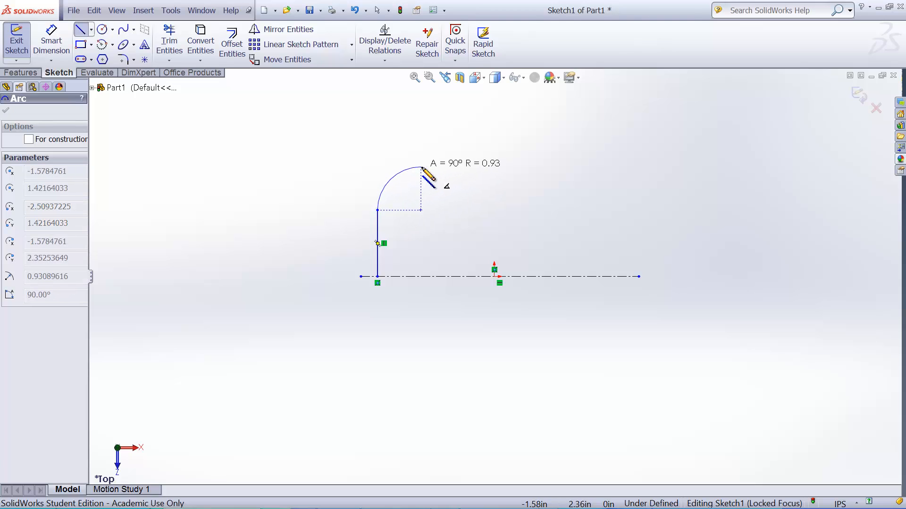
{"action": "left_click", "coordinate": [444, 178]}
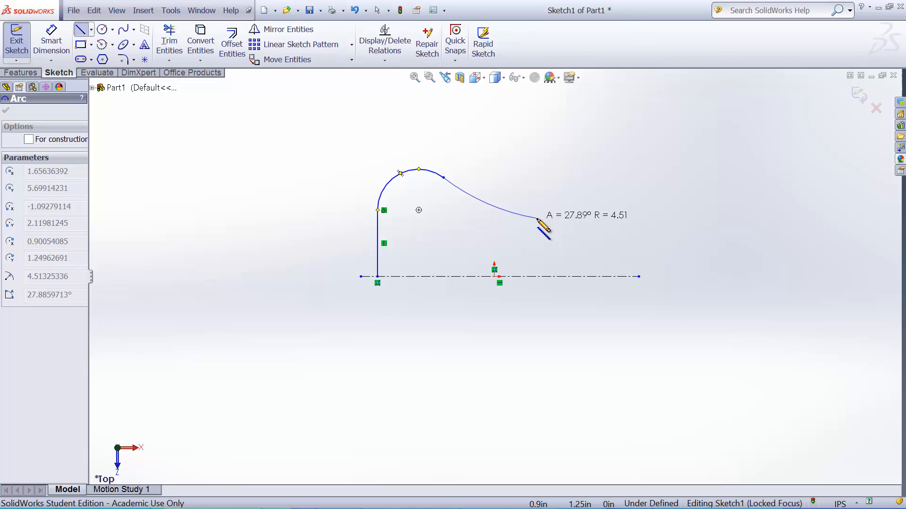
{"action": "left_click", "coordinate": [537, 218]}
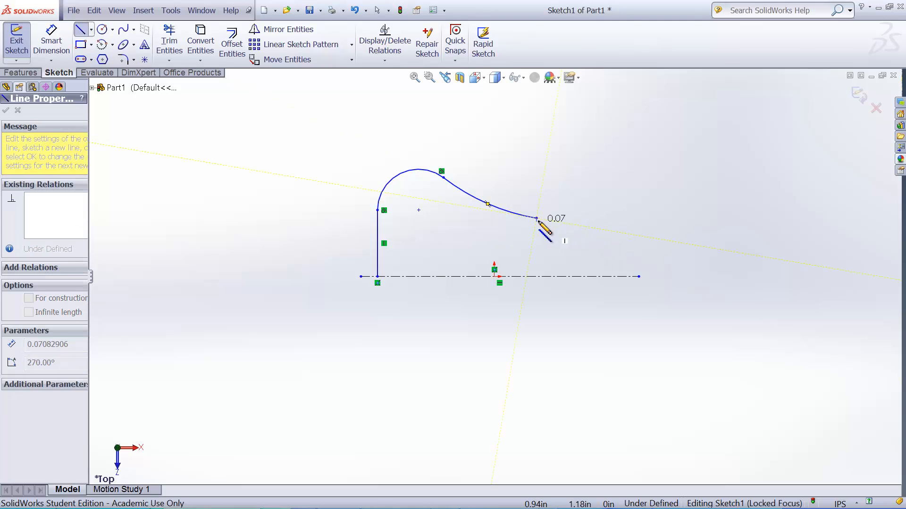
{"action": "left_click", "coordinate": [579, 276]}
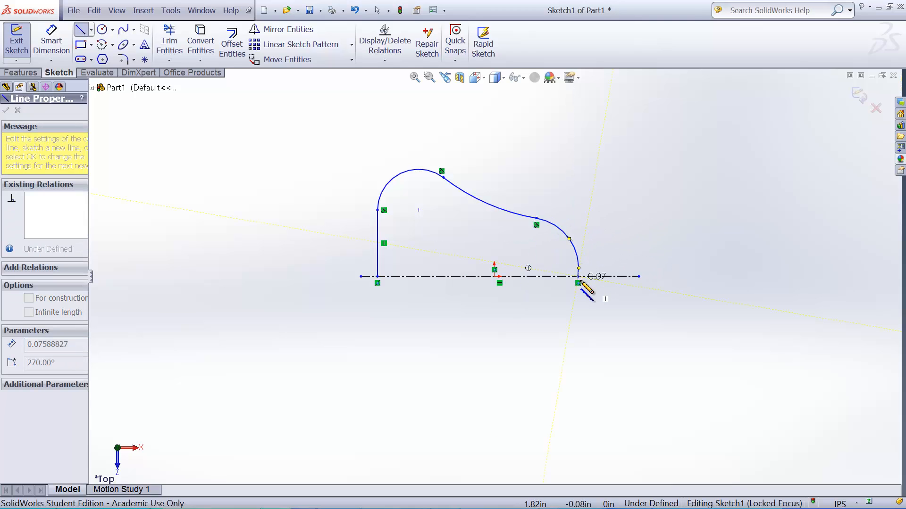
{"action": "key", "text": "Escape"}
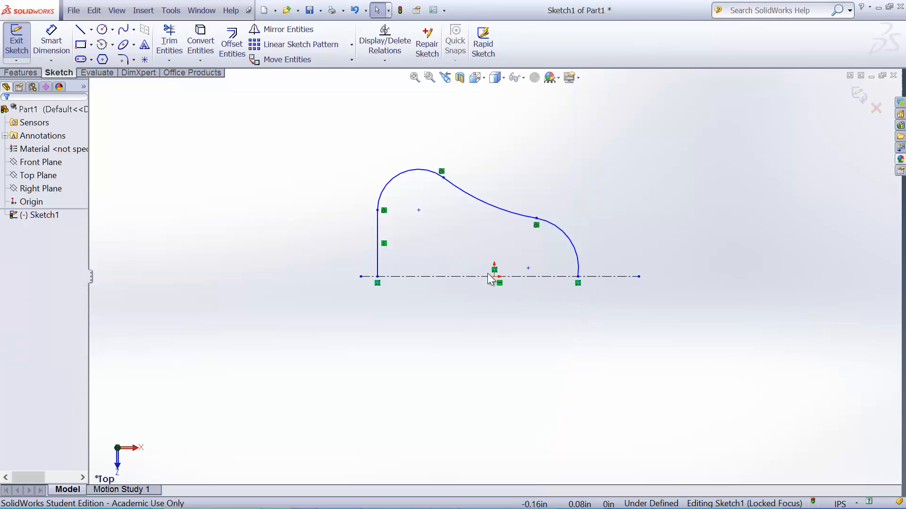
Step: Make the center point of the profile's right-end arc coincident with the origin
{"action": "left_click", "coordinate": [527, 268]}
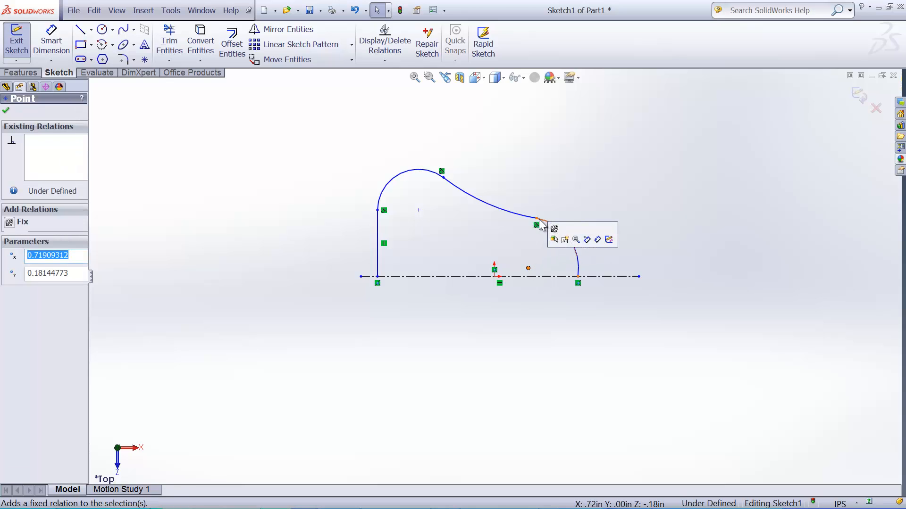
{"action": "left_click", "coordinate": [495, 277], "text": "ctrl"}
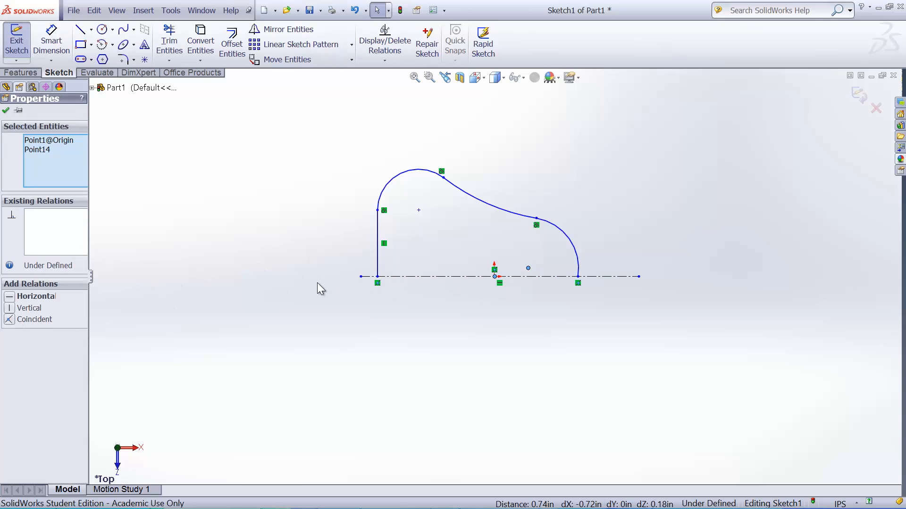
{"action": "left_click", "coordinate": [11, 320]}
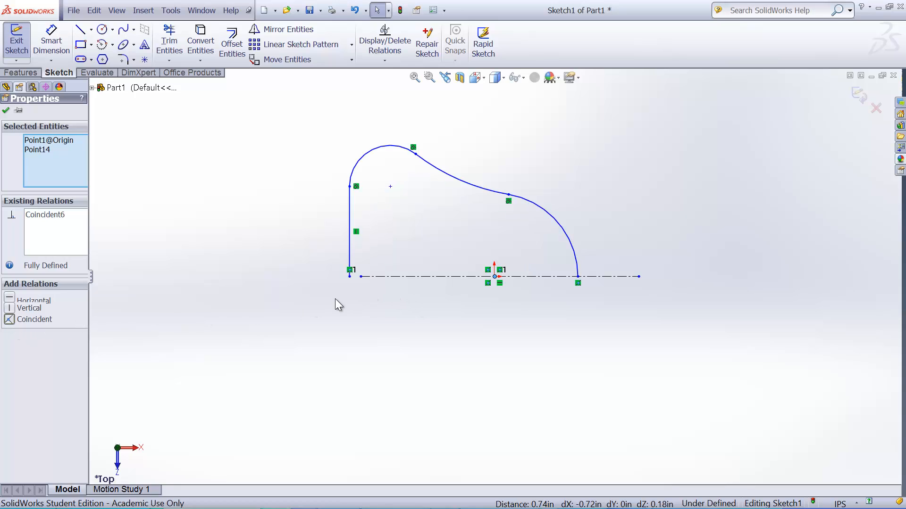
Step: Extend the centerline's left end past the profile's vertical line, to about X = -4.37 in
{"action": "left_click", "coordinate": [352, 294]}
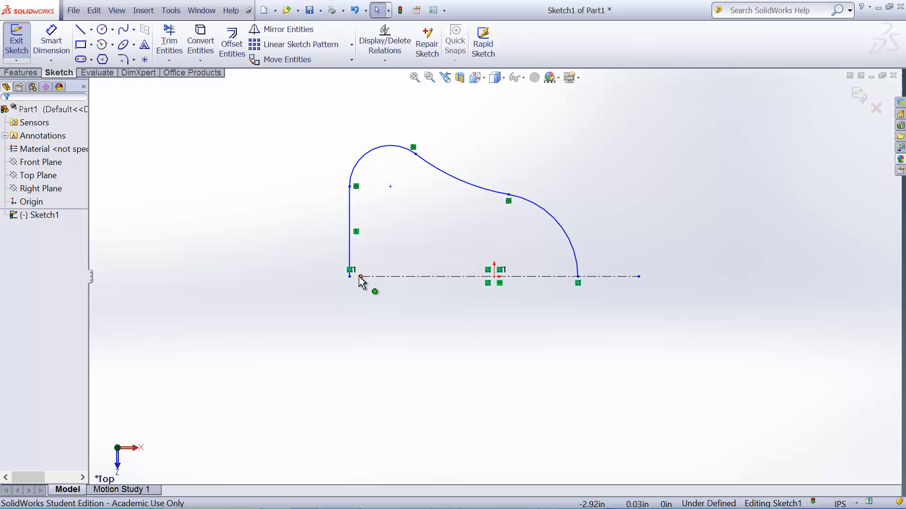
{"action": "left_click", "coordinate": [361, 277]}
{"action": "left_click_drag", "start_coordinate": [297, 286], "coordinate": [302, 290]}
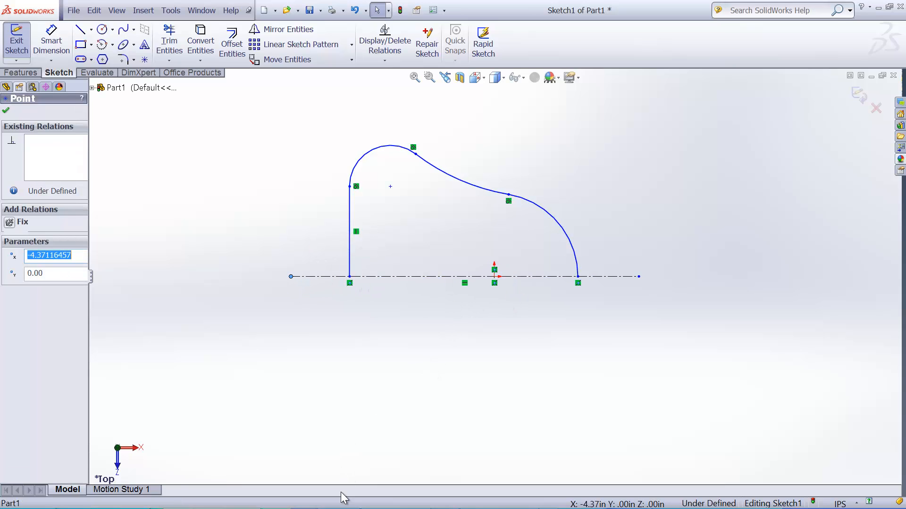
Step: Switch to the ME 177-L3.pdf drawing in Adobe Acrobat Pro and examine the radius callout shared by the plate's three rounded ends
{"action": "mouse_move", "coordinate": [343, 498]}
{"action": "left_click", "coordinate": [309, 500]}
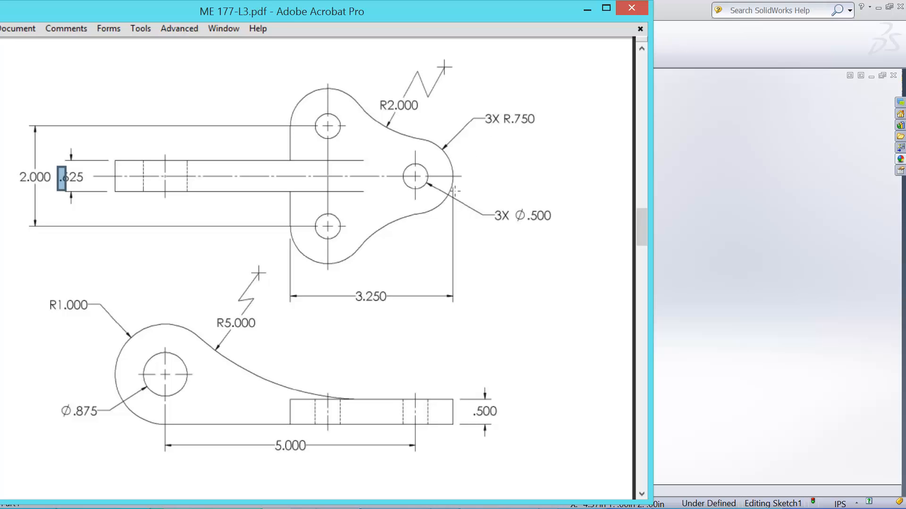
{"action": "left_click_drag", "start_coordinate": [329, 100], "coordinate": [328, 100]}
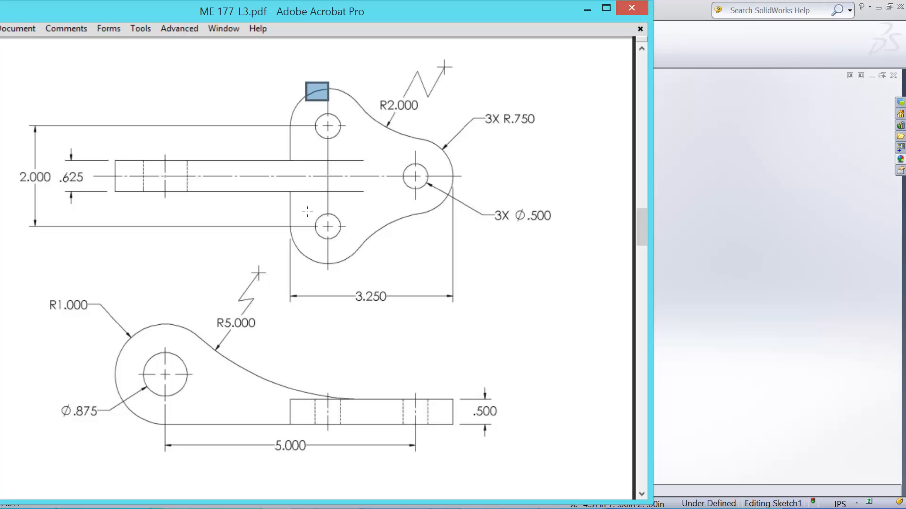
{"action": "left_click_drag", "start_coordinate": [328, 267], "coordinate": [327, 267]}
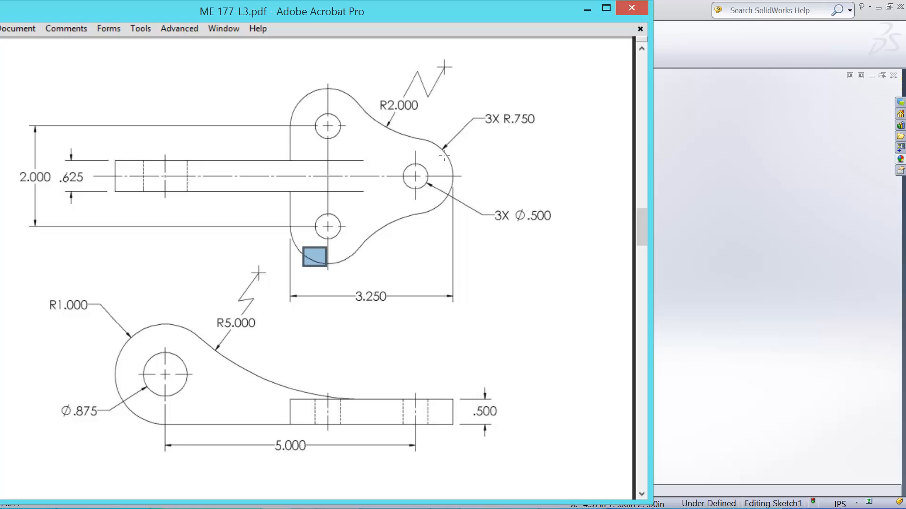
{"action": "left_click_drag", "start_coordinate": [455, 167], "coordinate": [457, 168]}
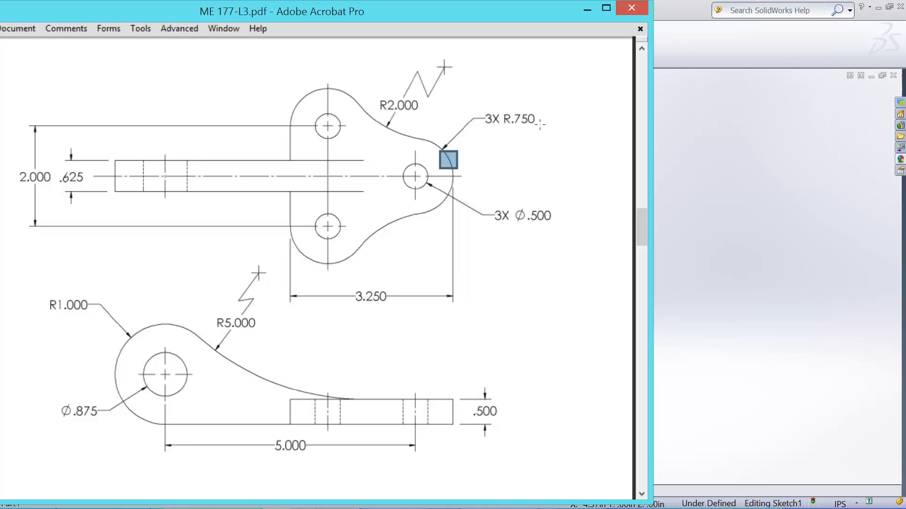
{"action": "left_click", "coordinate": [678, 45]}
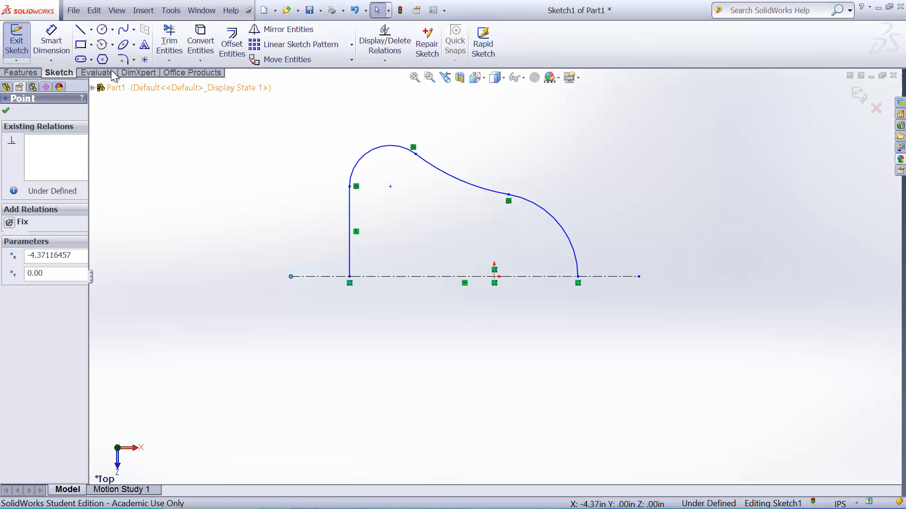
Step: Dimension the right-end arc centered on the origin with a radius of 0.75 in
{"action": "left_click", "coordinate": [51, 44]}
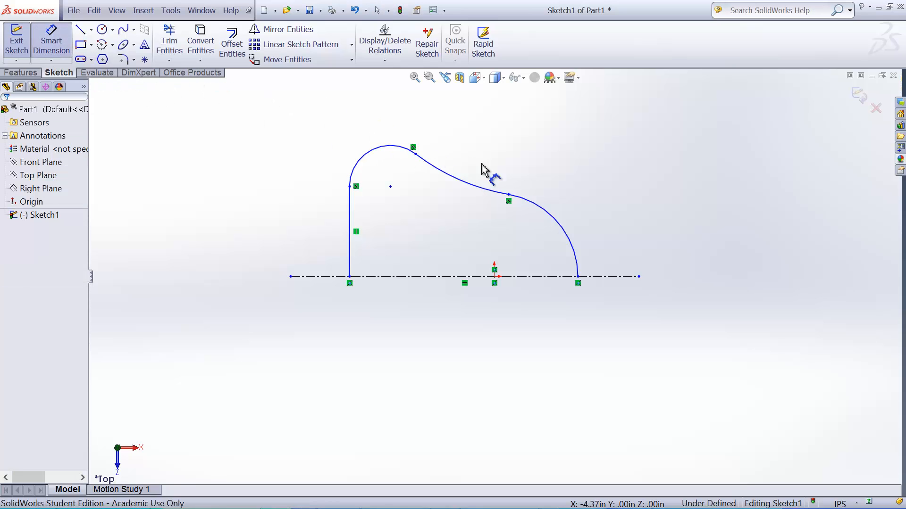
{"action": "left_click", "coordinate": [555, 220]}
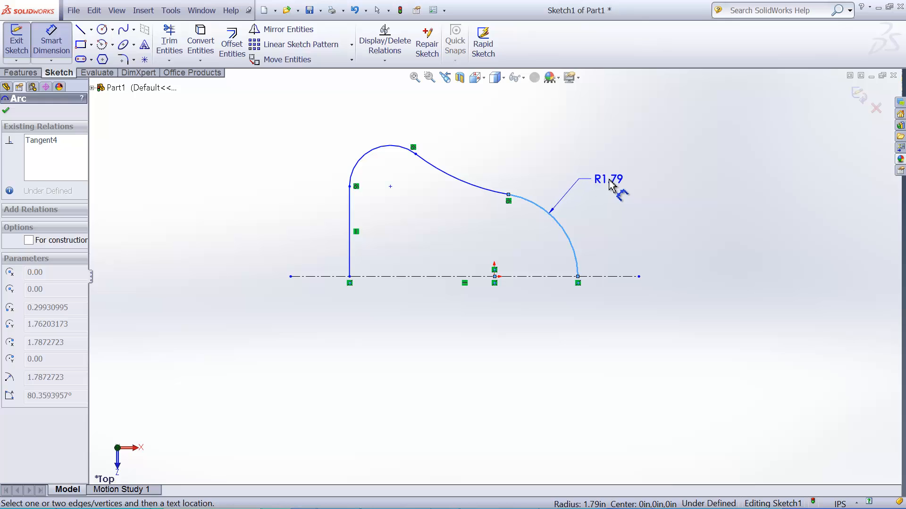
{"action": "left_click", "coordinate": [616, 192]}
{"action": "type", "text": "1.5"}
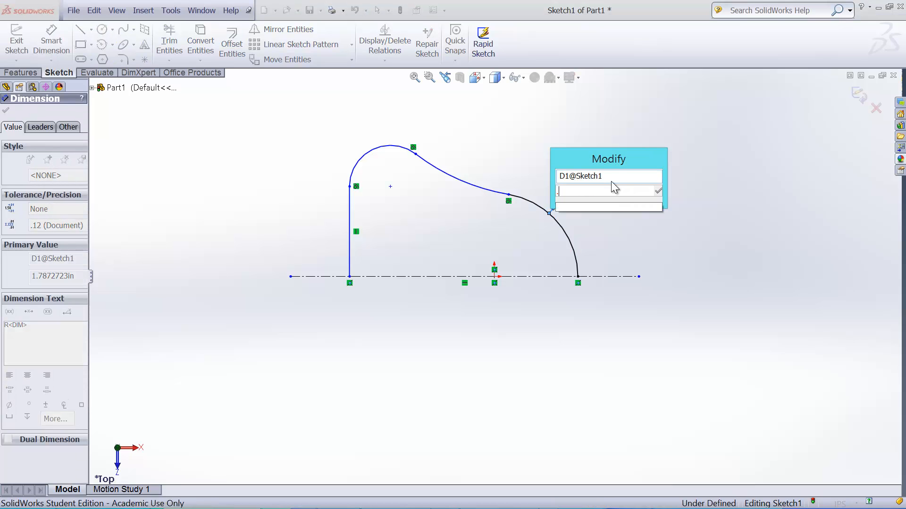
{"action": "key", "text": "Return"}
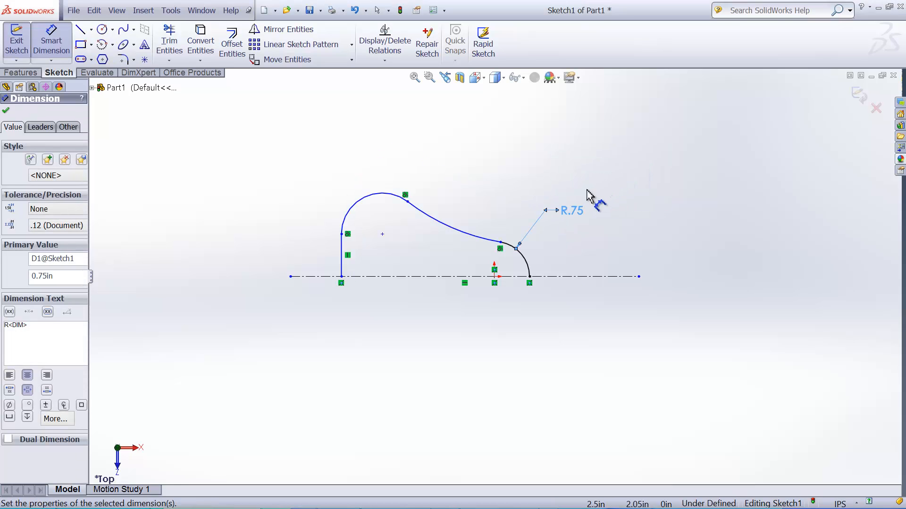
{"action": "key", "text": "Escape"}
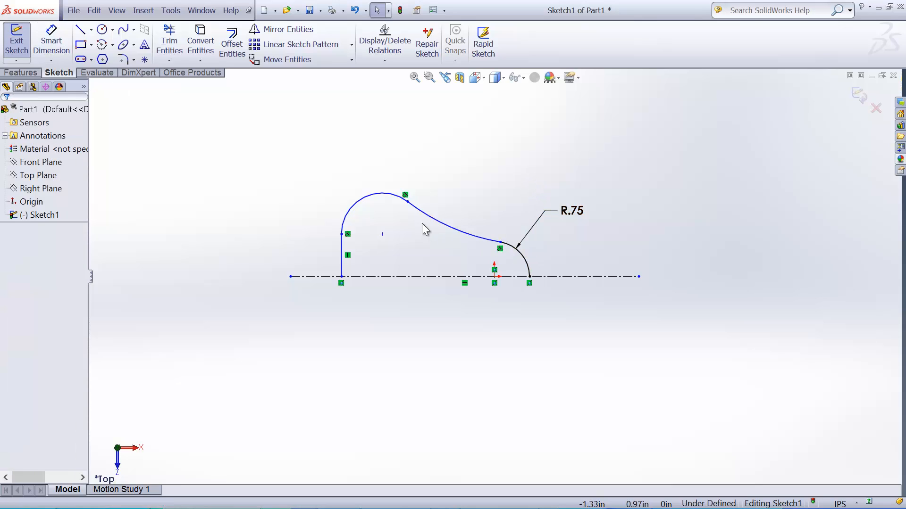
Step: Apply an Equal relation between the right-end arc and the upper-left arc of the profile
{"action": "left_click", "coordinate": [527, 262]}
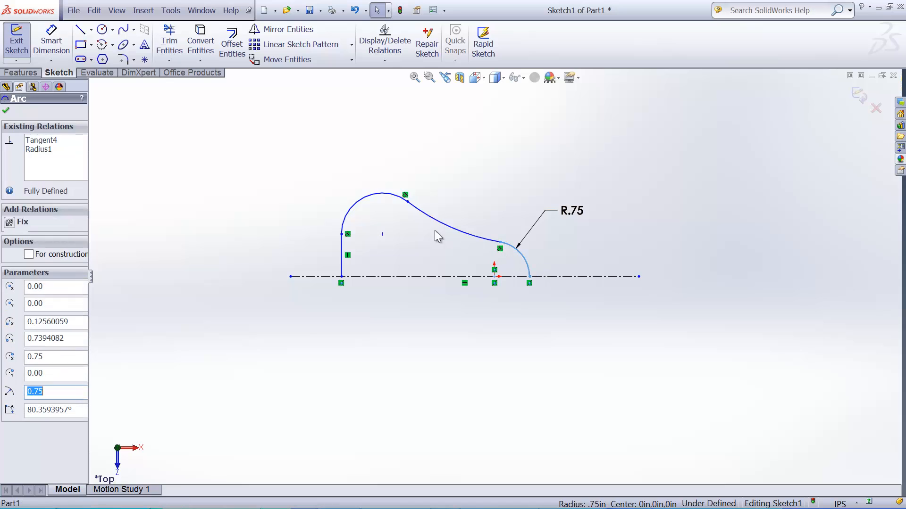
{"action": "left_click", "coordinate": [372, 201], "text": "ctrl"}
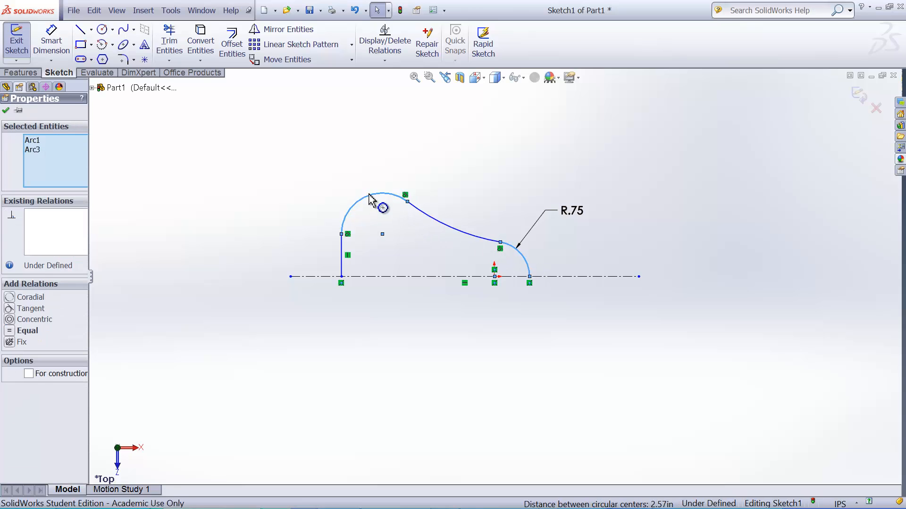
{"action": "left_click", "coordinate": [14, 332]}
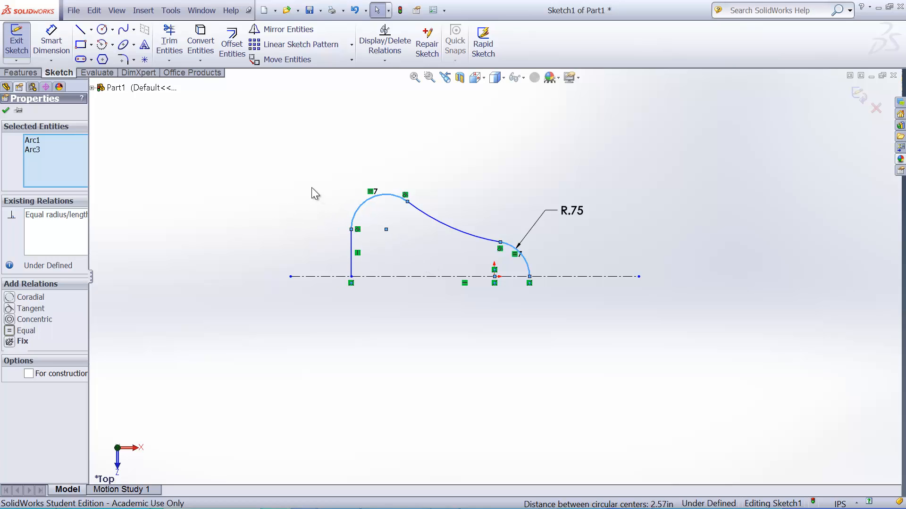
Step: Check the connecting arc's radius in the ME 177-L3.pdf drawing in Adobe Acrobat Pro, and dimension that concave arc in SolidWorks with radius 2 in
{"action": "mouse_move", "coordinate": [242, 507]}
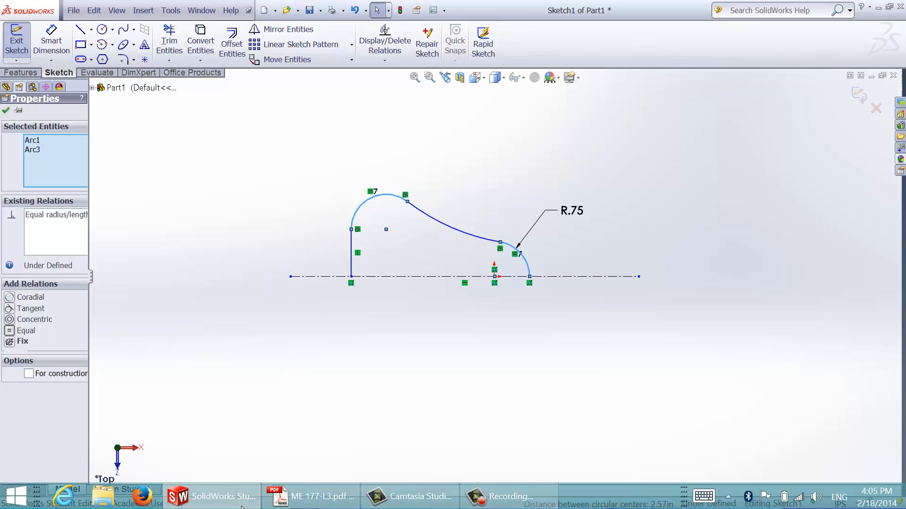
{"action": "left_click", "coordinate": [311, 496]}
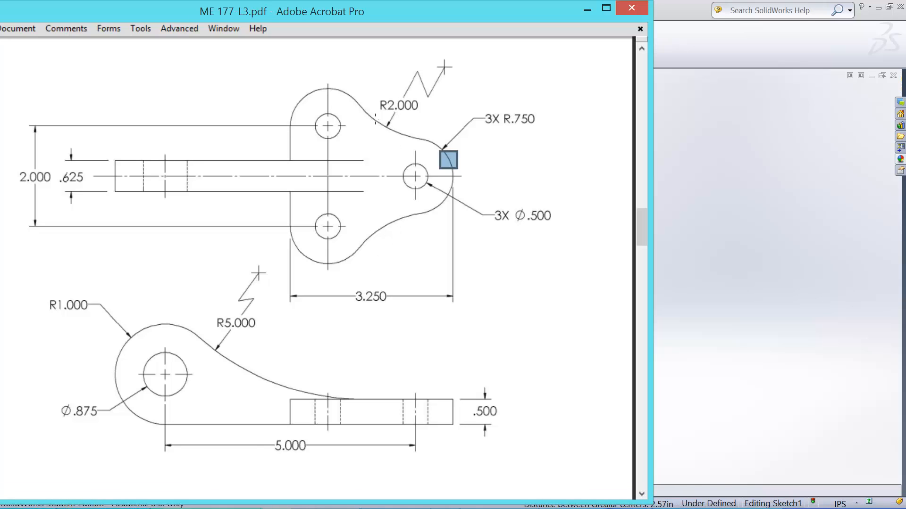
{"action": "left_click", "coordinate": [678, 14]}
{"action": "left_click", "coordinate": [51, 42]}
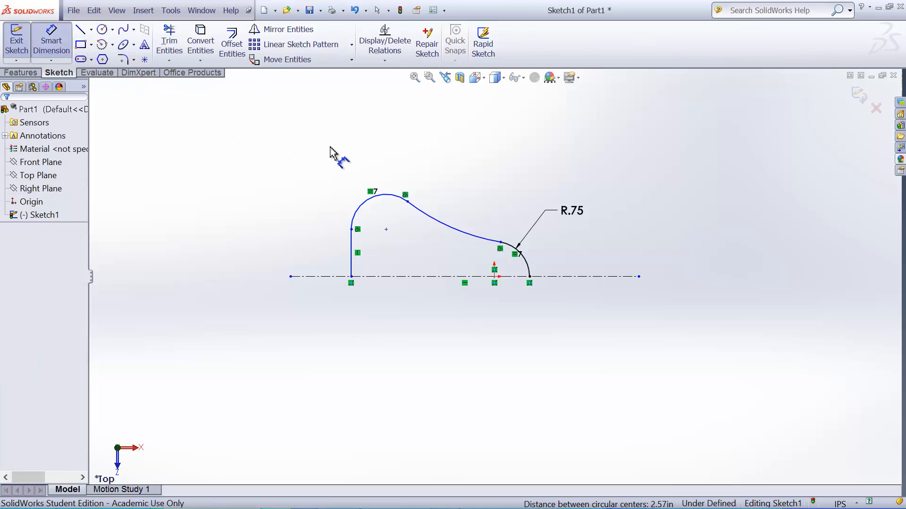
{"action": "left_click", "coordinate": [461, 227]}
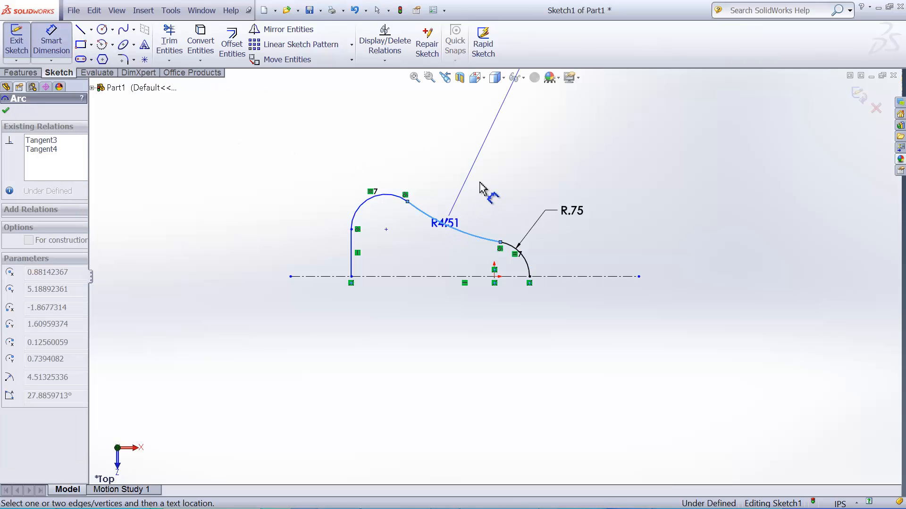
{"action": "left_click", "coordinate": [473, 195]}
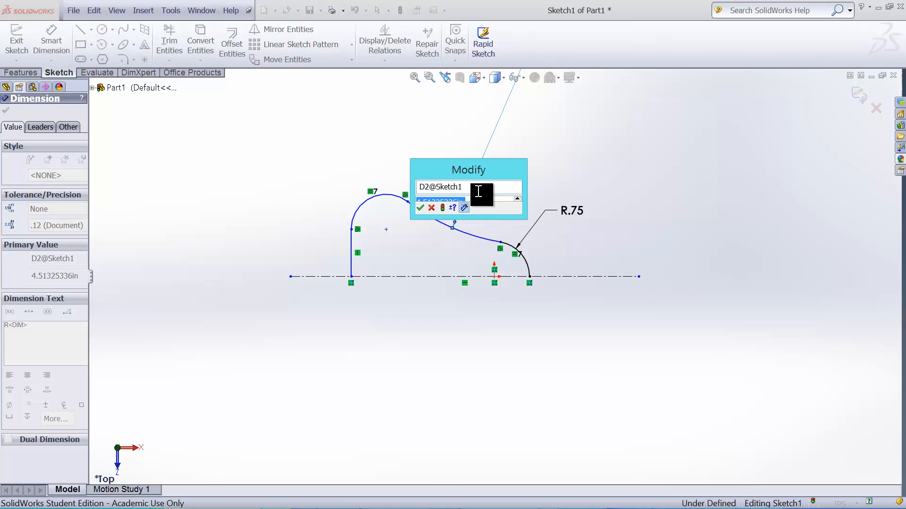
{"action": "type", "text": "2"}
{"action": "key", "text": "Return"}
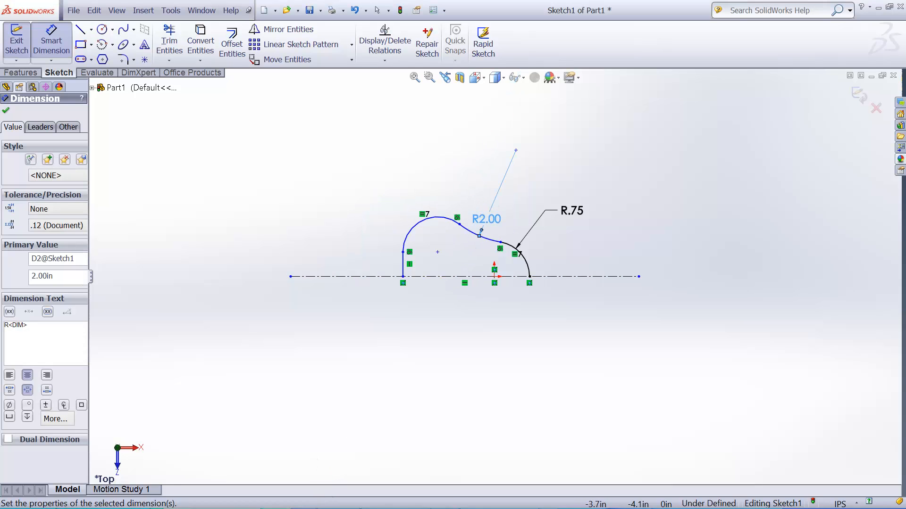
Step: Check the hole spacing in the ME 177-L3.pdf drawing and dimension the upper-left arc's center symmetrically about the centerline in SolidWorks as 2 in
{"action": "left_click", "coordinate": [311, 505]}
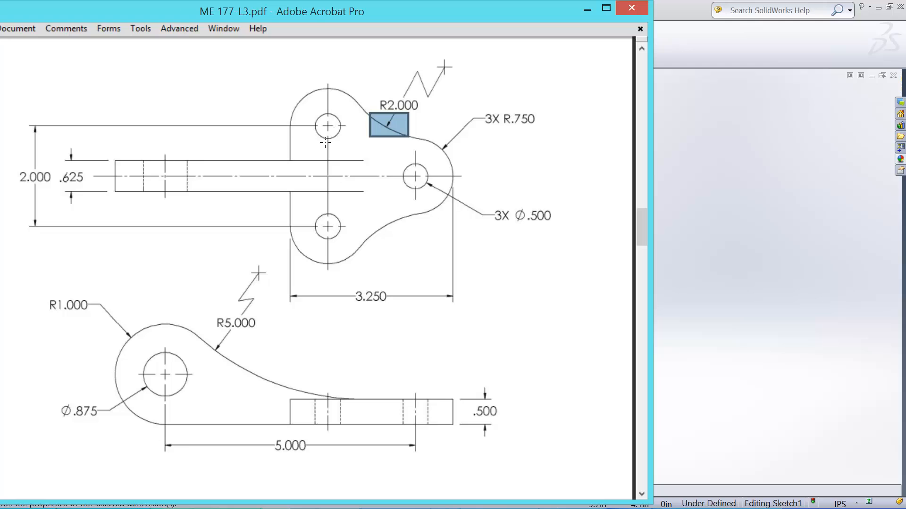
{"action": "left_click_drag", "start_coordinate": [13, 167], "coordinate": [55, 191]}
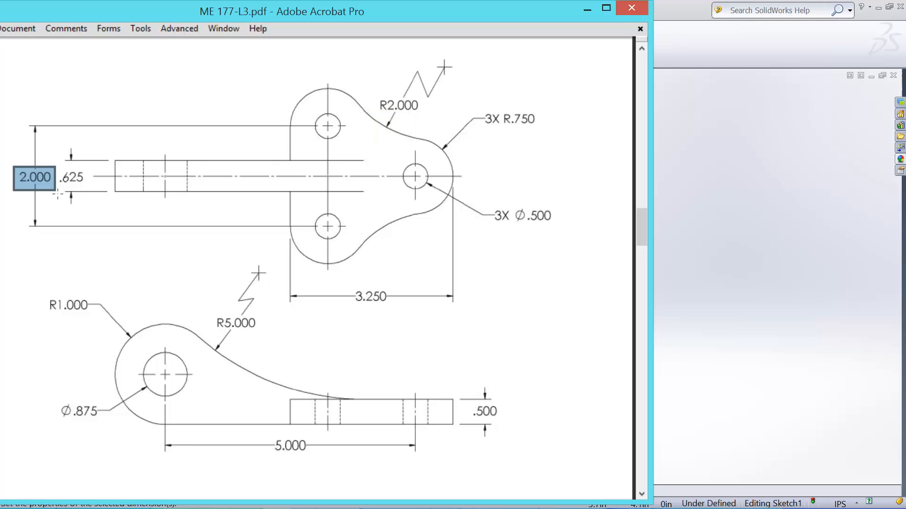
{"action": "left_click", "coordinate": [665, 13]}
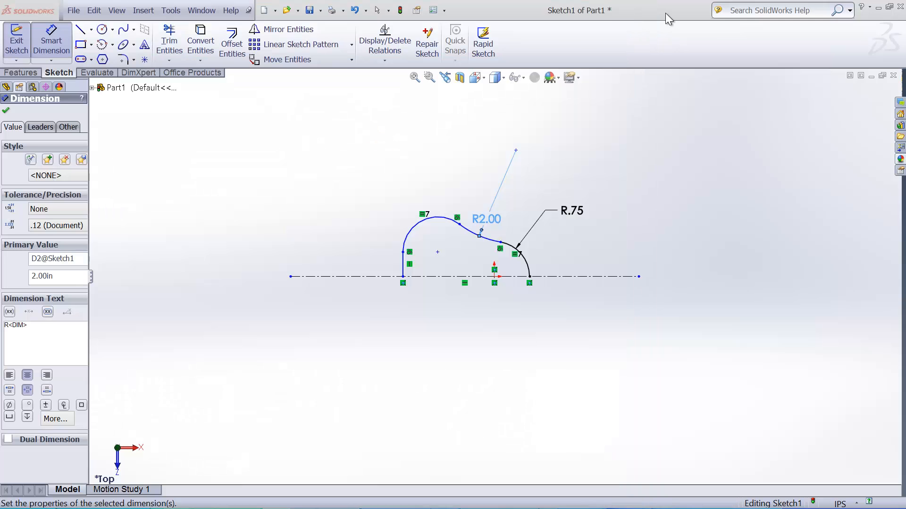
{"action": "left_click", "coordinate": [53, 48]}
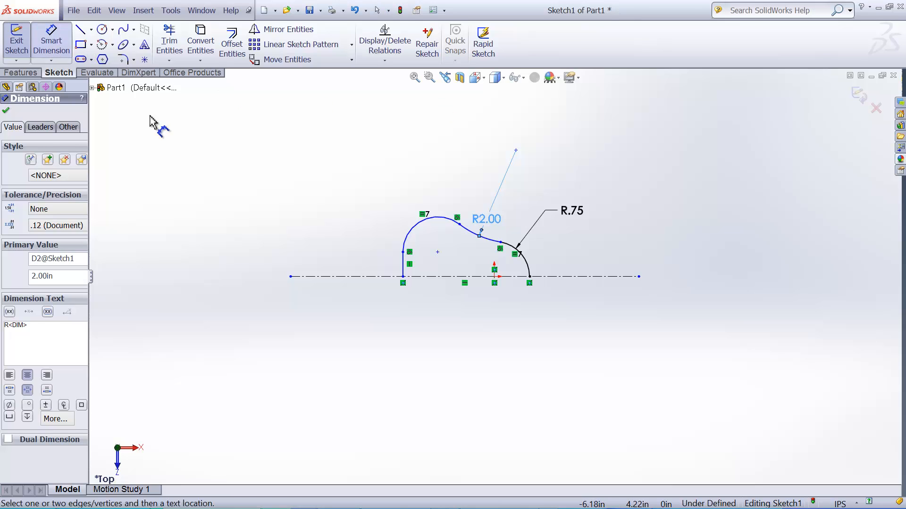
{"action": "left_click", "coordinate": [438, 253]}
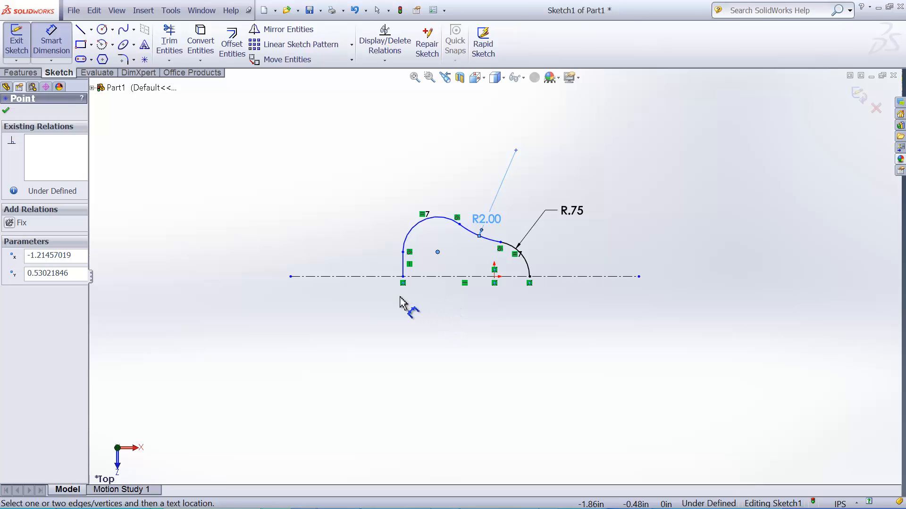
{"action": "left_click", "coordinate": [367, 277]}
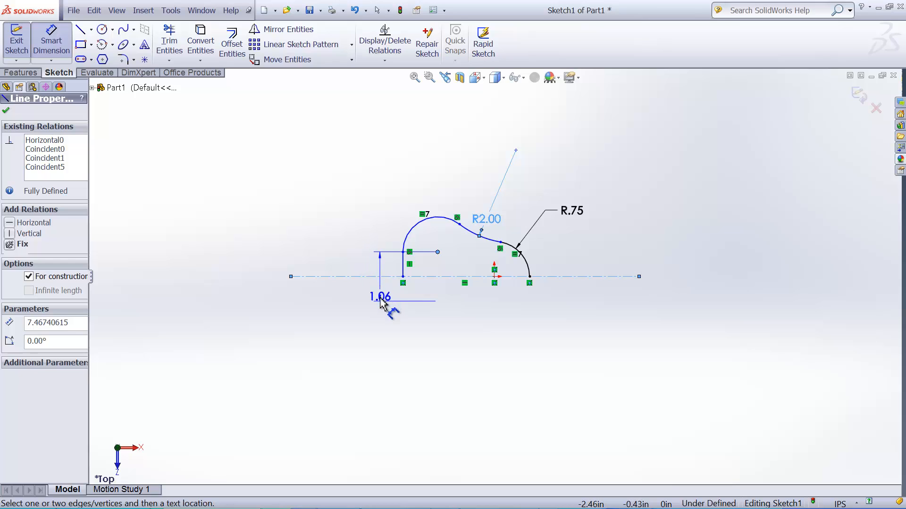
{"action": "scroll", "coordinate": [391, 294], "scroll_direction": "down", "scroll_amount": 5}
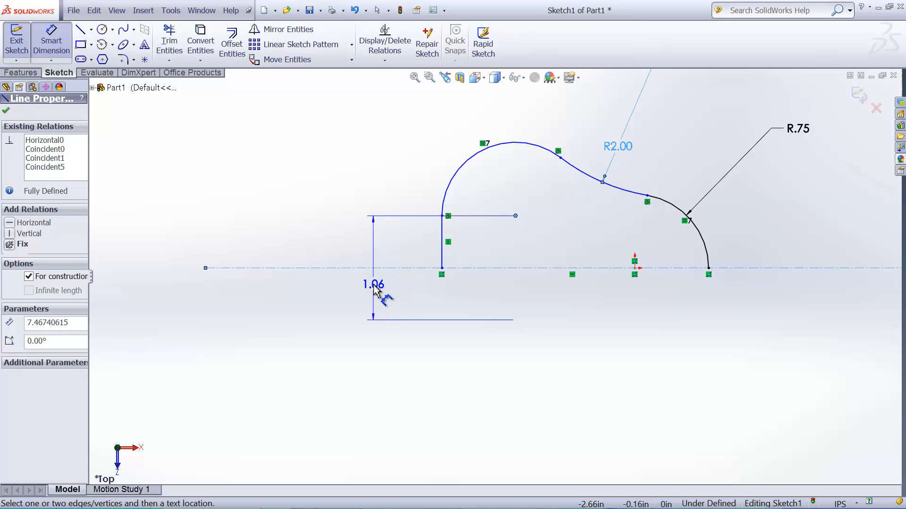
{"action": "left_click", "coordinate": [376, 289]}
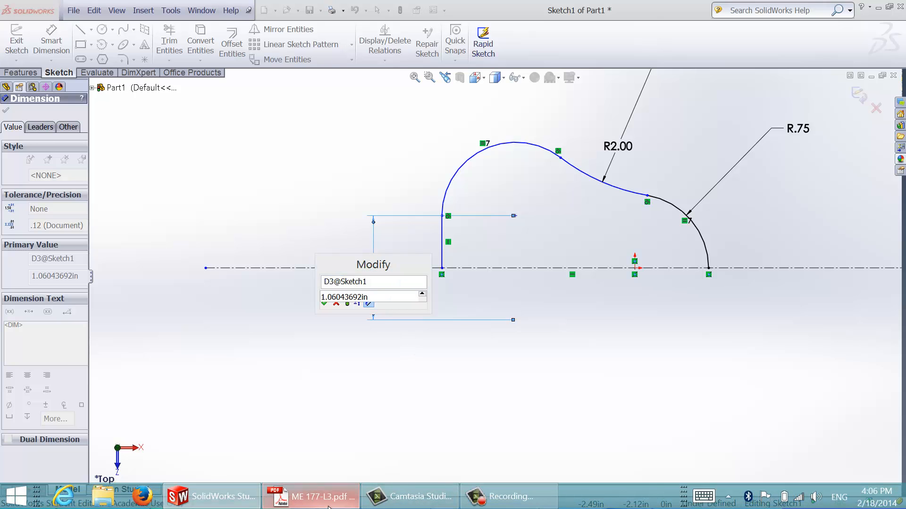
{"action": "left_click", "coordinate": [330, 500]}
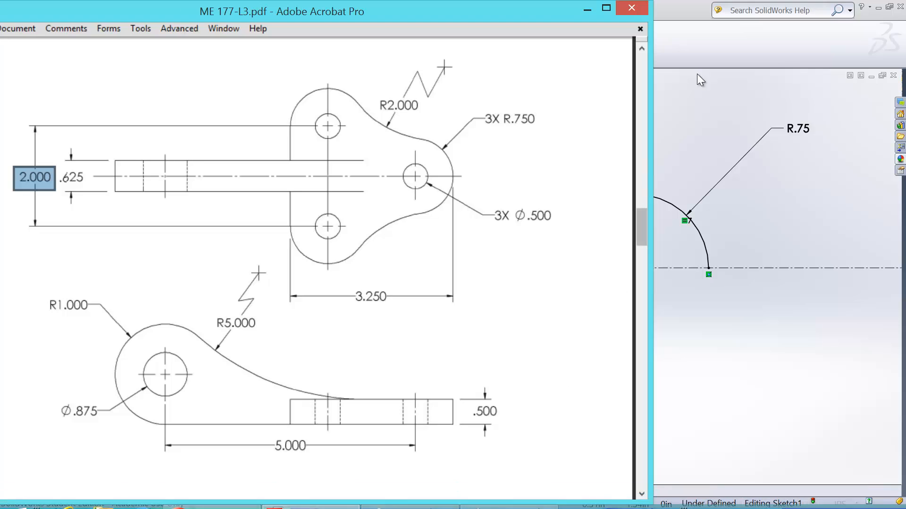
{"action": "left_click", "coordinate": [681, 13]}
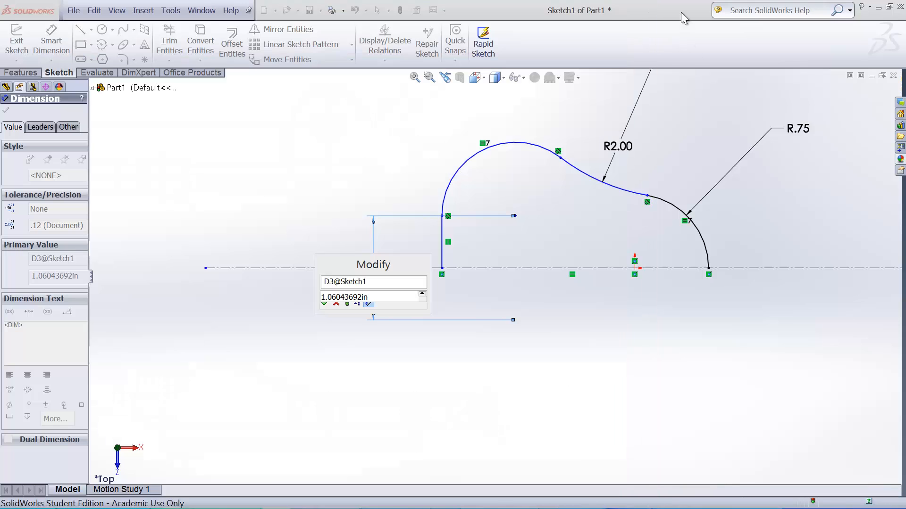
{"action": "double_click", "coordinate": [378, 299]}
{"action": "type", "text": "2"}
{"action": "key", "text": "Return"}
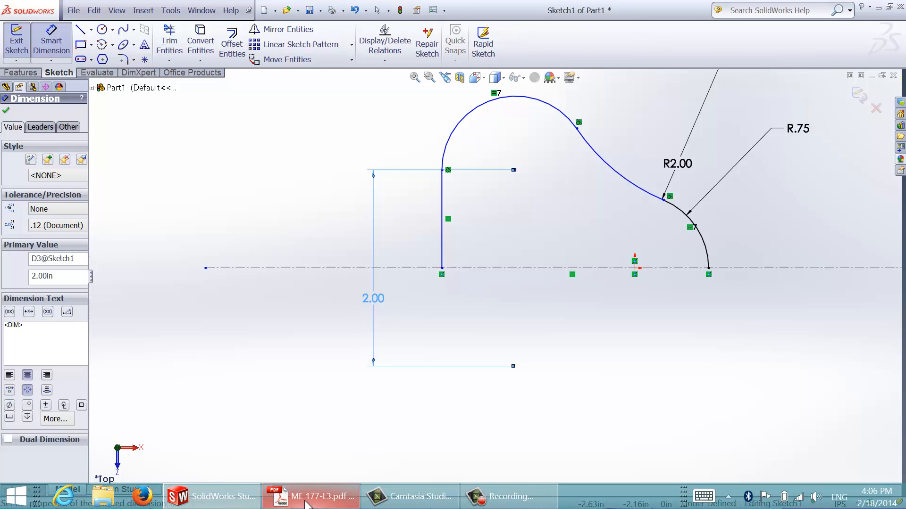
Step: Check the plate's overall length in the ME 177-L3.pdf drawing and dimension the vertical line to the right-end arc's endpoint in SolidWorks as 3.25 in
{"action": "left_click", "coordinate": [315, 504]}
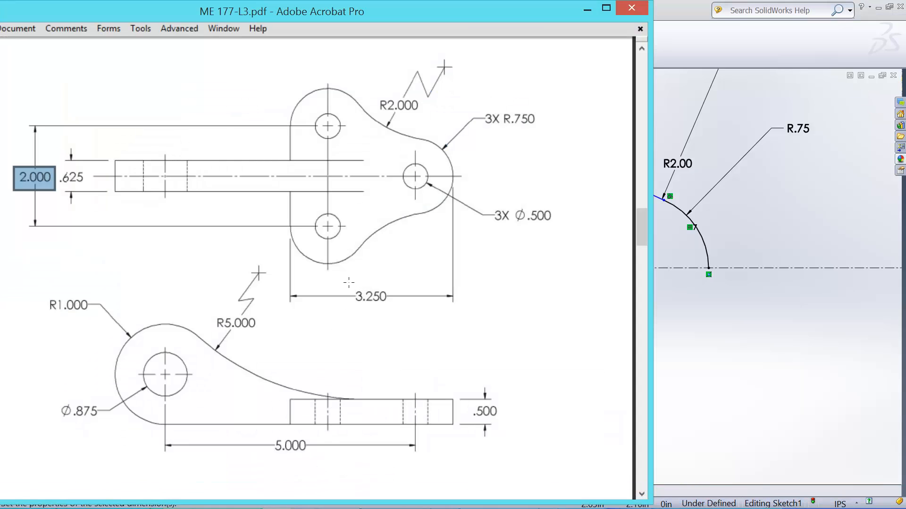
{"action": "left_click_drag", "start_coordinate": [344, 282], "coordinate": [401, 315]}
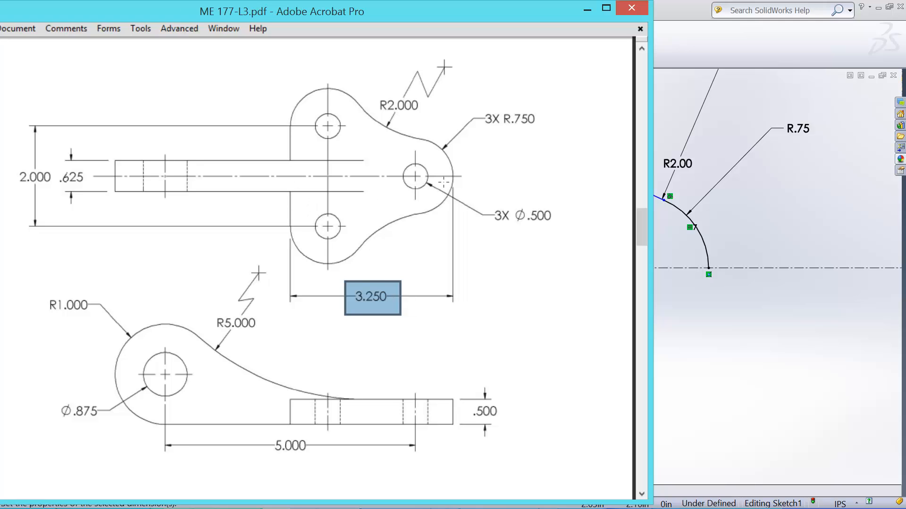
{"action": "left_click", "coordinate": [682, 11]}
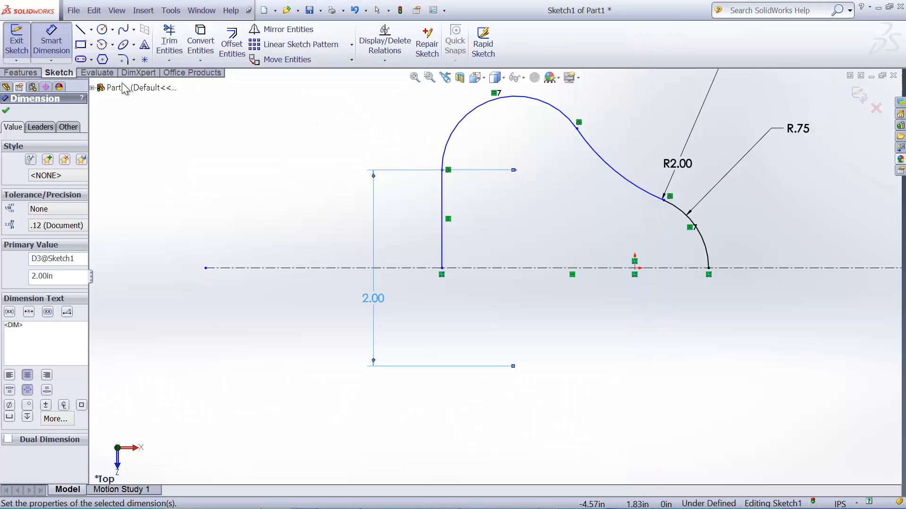
{"action": "left_click", "coordinate": [443, 239]}
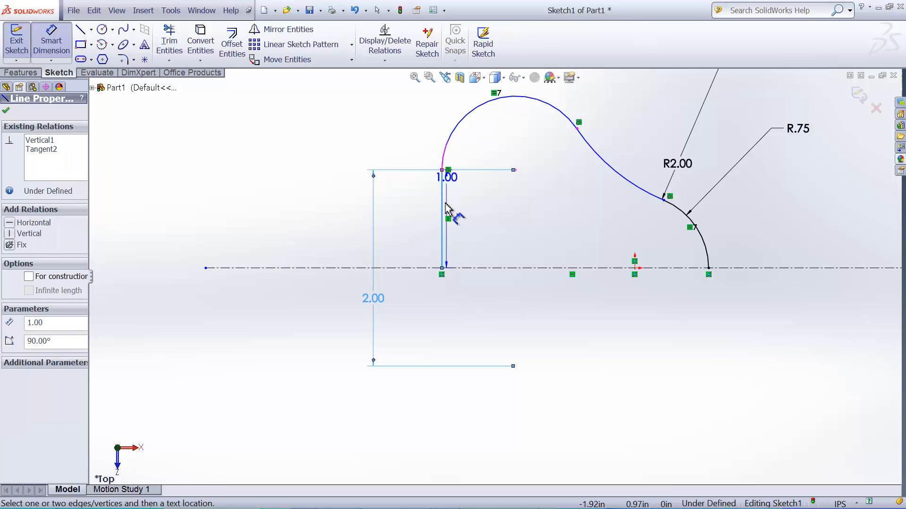
{"action": "left_click", "coordinate": [708, 268]}
{"action": "left_click", "coordinate": [581, 419]}
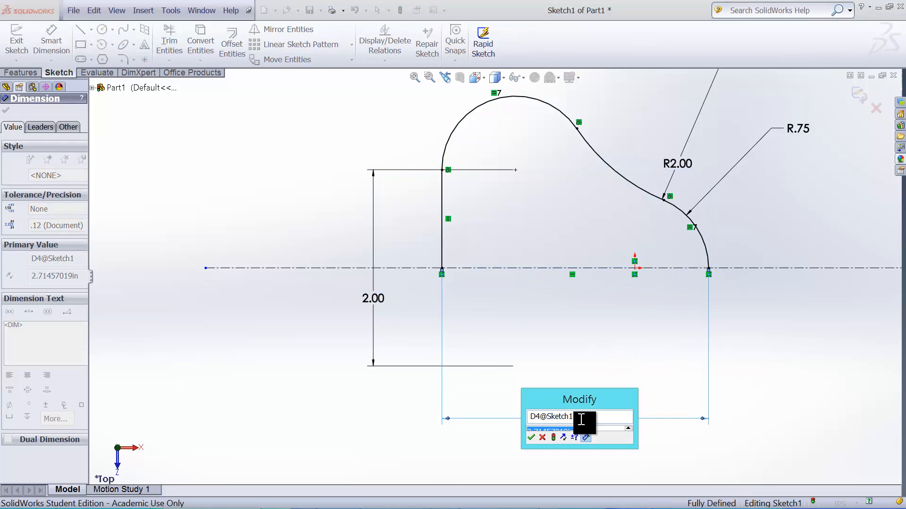
{"action": "type", "text": "3.25"}
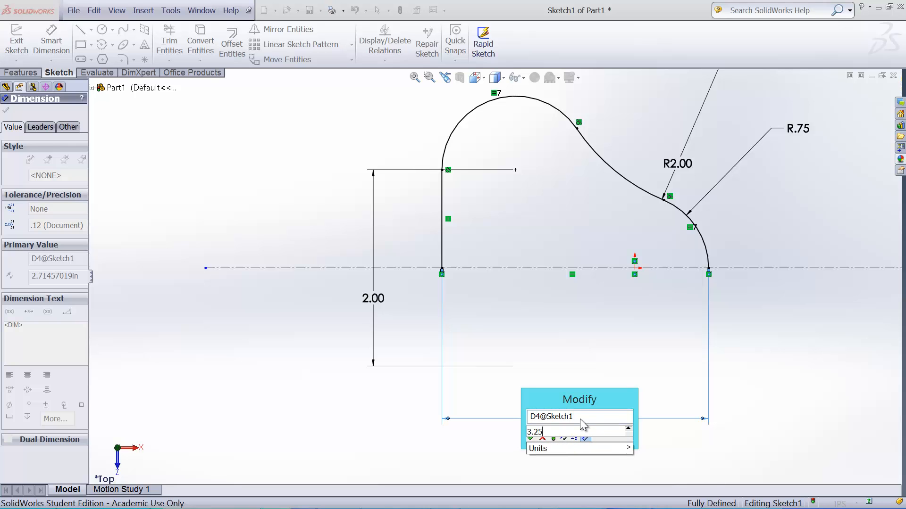
{"action": "key", "text": "Return"}
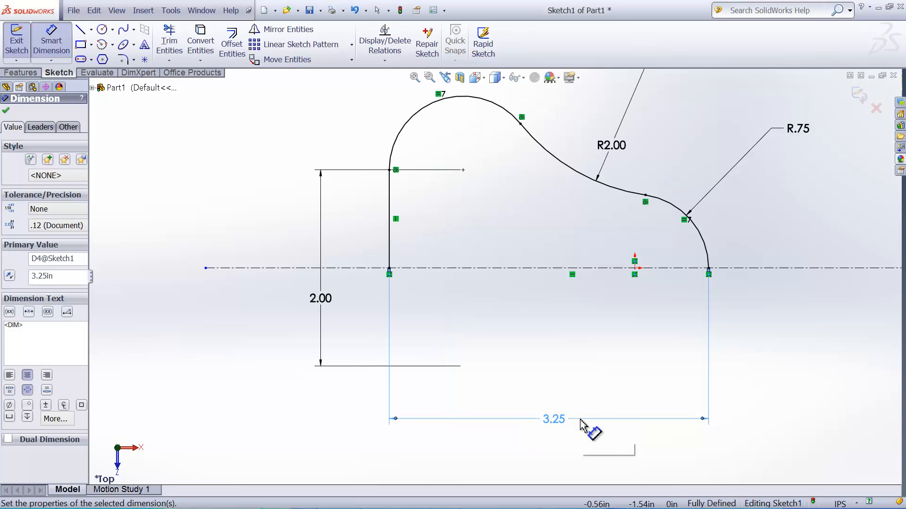
Step: Mirror the half-profile's vertical line and three arcs about the horizontal centerline, keeping the originals
{"action": "scroll", "coordinate": [617, 345], "scroll_direction": "up", "scroll_amount": 1}
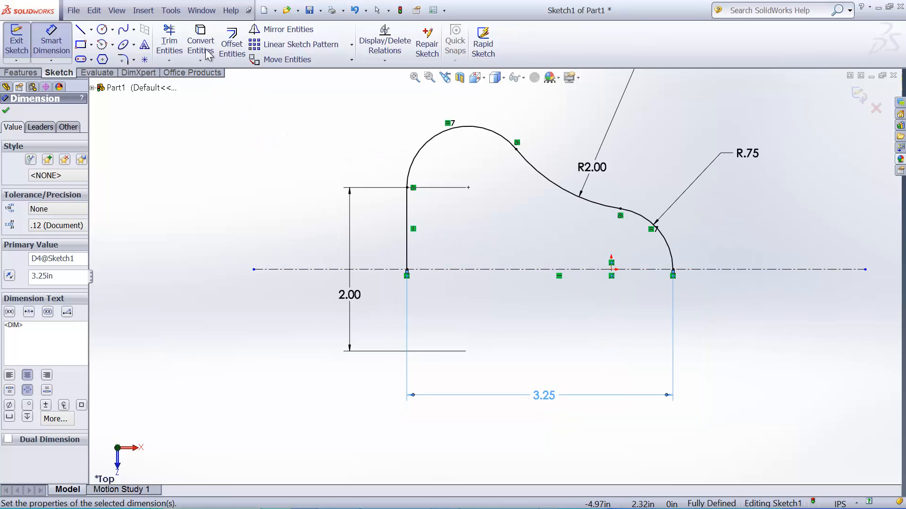
{"action": "left_click", "coordinate": [284, 30]}
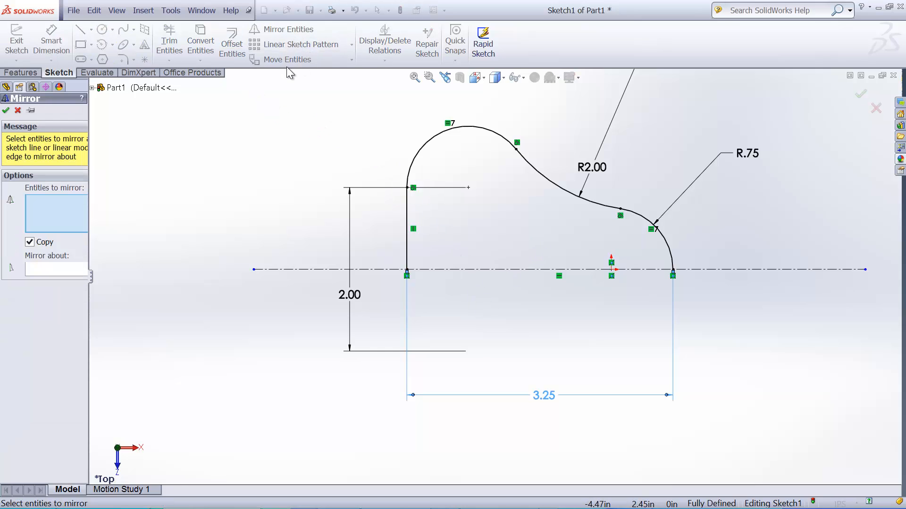
{"action": "left_click_drag", "start_coordinate": [368, 99], "coordinate": [710, 330]}
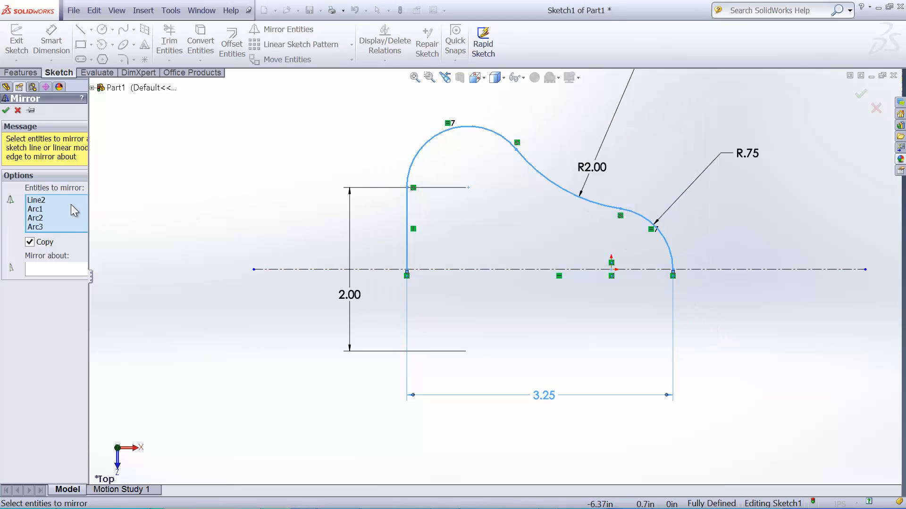
{"action": "left_click", "coordinate": [46, 269]}
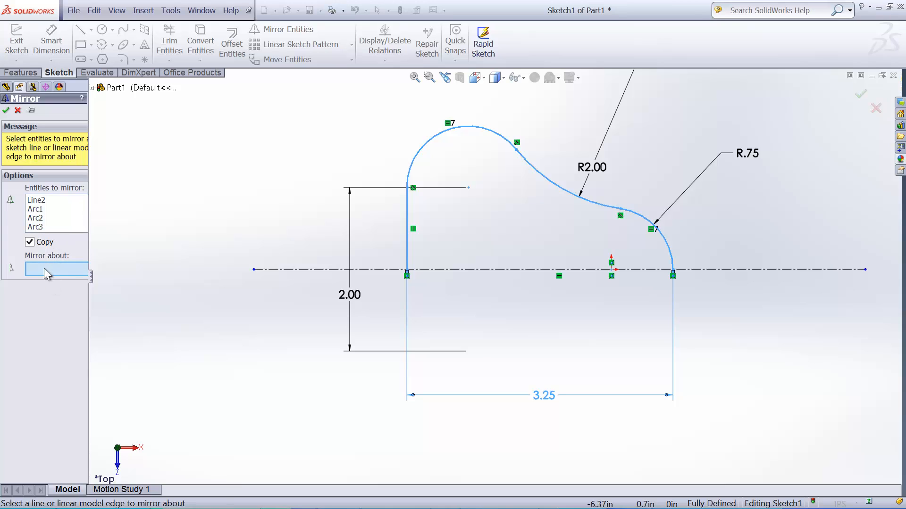
{"action": "left_click", "coordinate": [489, 270]}
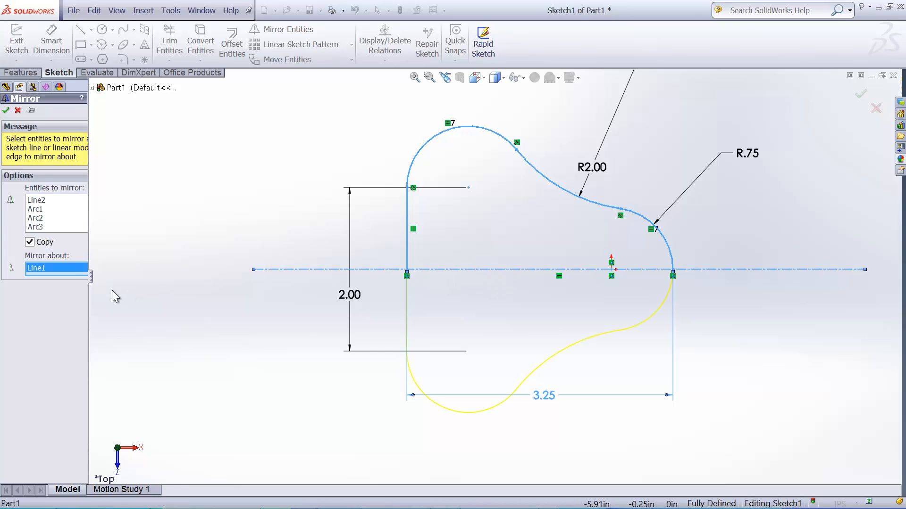
{"action": "left_click", "coordinate": [6, 111]}
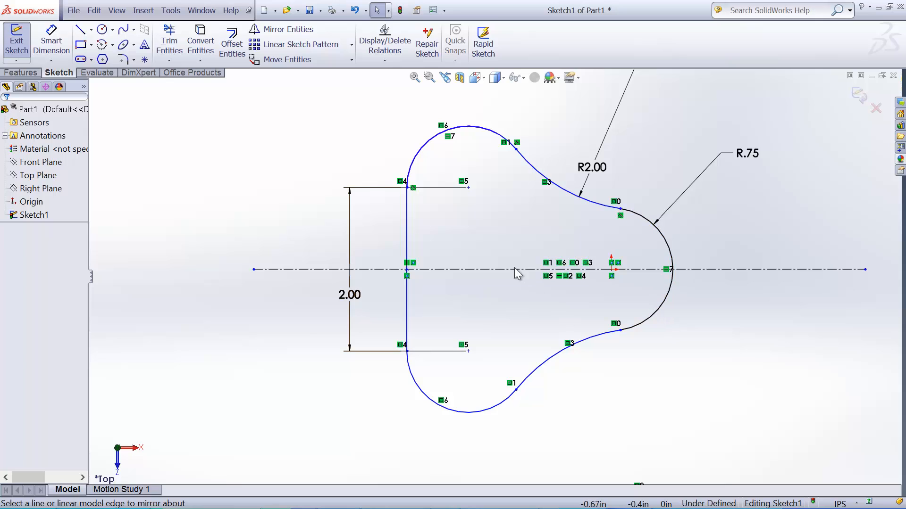
Step: Dimension the horizontal distance between the left vertical line and the right-end arc, placing the dimension below the profile
{"action": "left_click", "coordinate": [51, 43]}
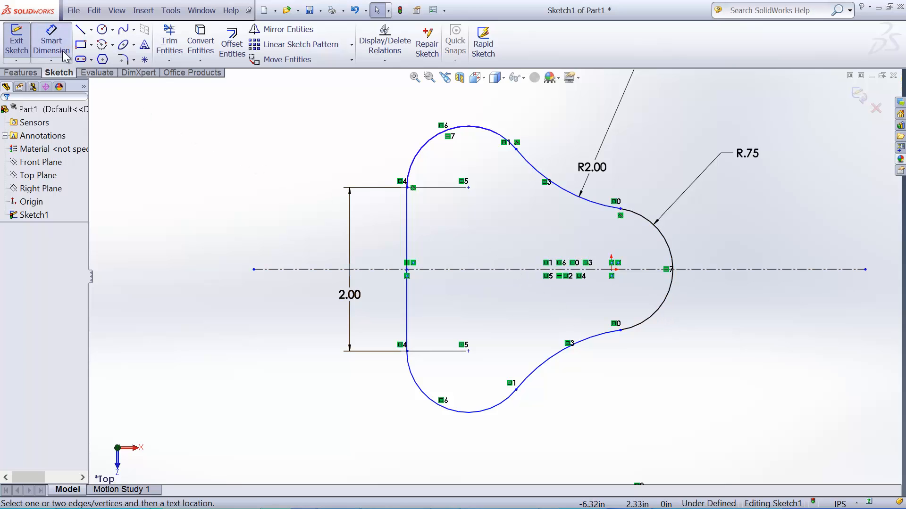
{"action": "left_click", "coordinate": [407, 255]}
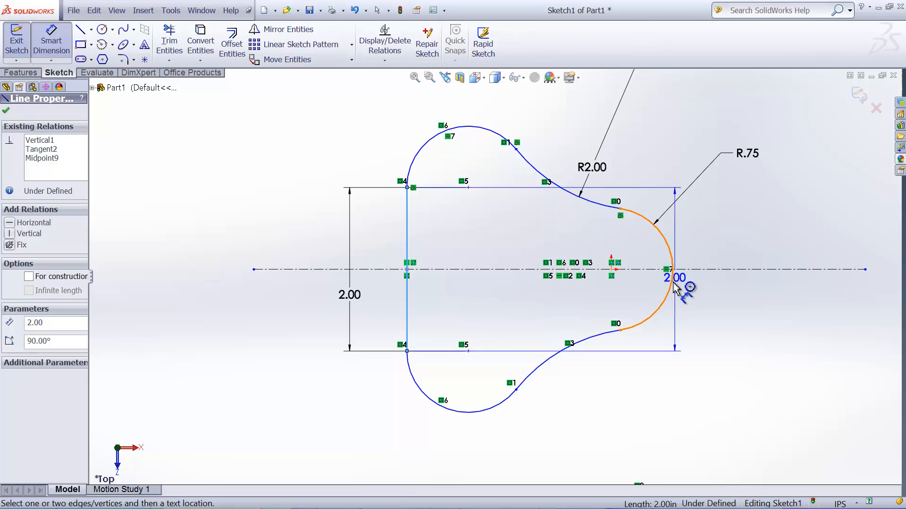
{"action": "left_click", "coordinate": [670, 301]}
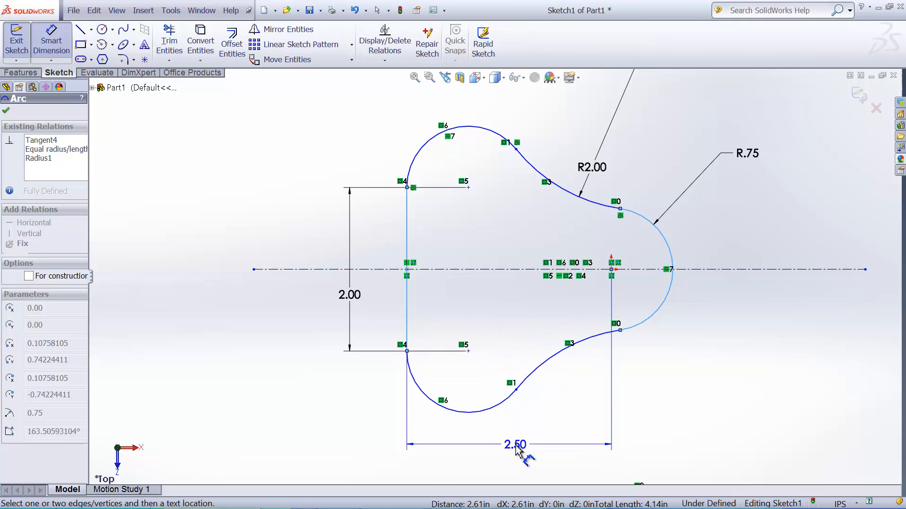
{"action": "left_click", "coordinate": [517, 448]}
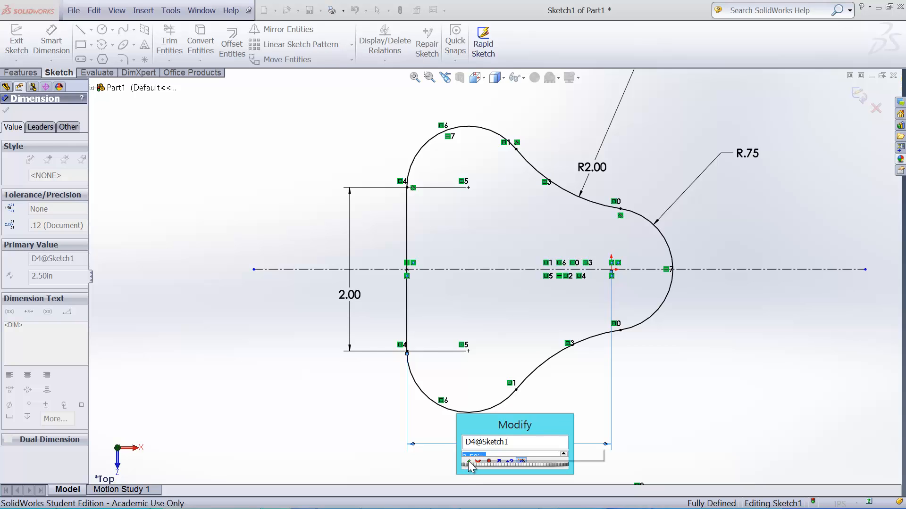
{"action": "key", "text": "Return"}
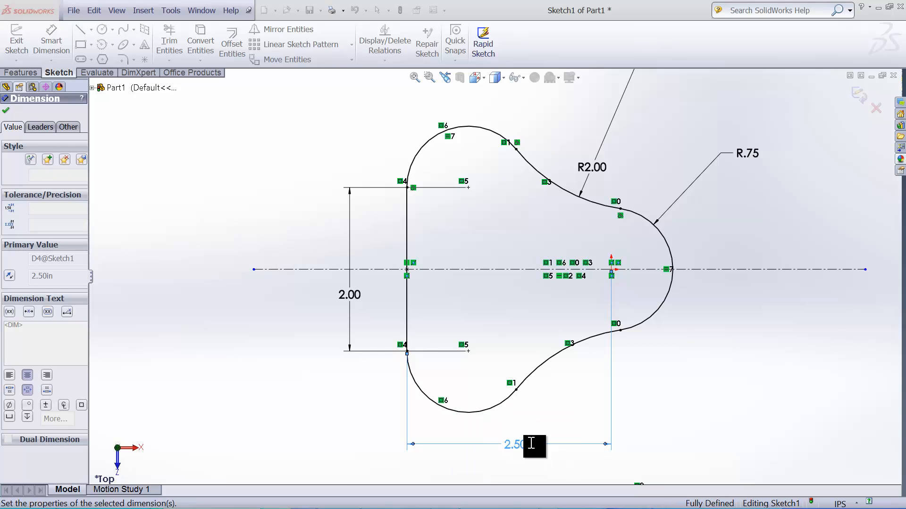
{"action": "left_click", "coordinate": [660, 386]}
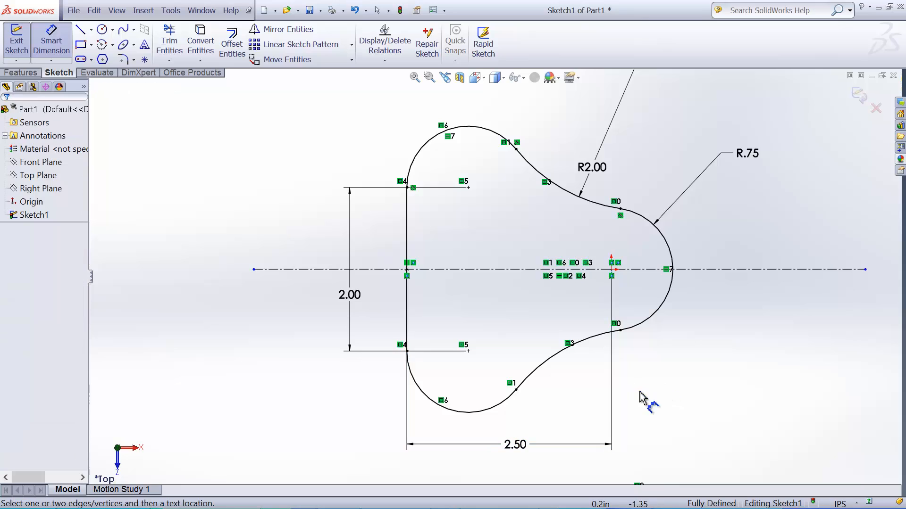
{"action": "key", "text": "Escape"}
Step: Set the first arc condition of the horizontal dimension below the profile to Max so it spans the plate's overall length
{"action": "left_click", "coordinate": [524, 447]}
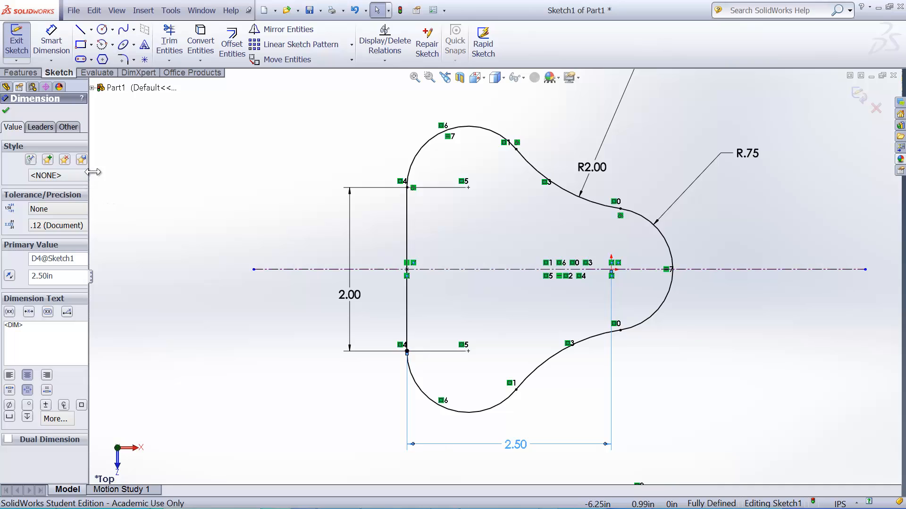
{"action": "left_click_drag", "start_coordinate": [93, 172], "coordinate": [151, 172]}
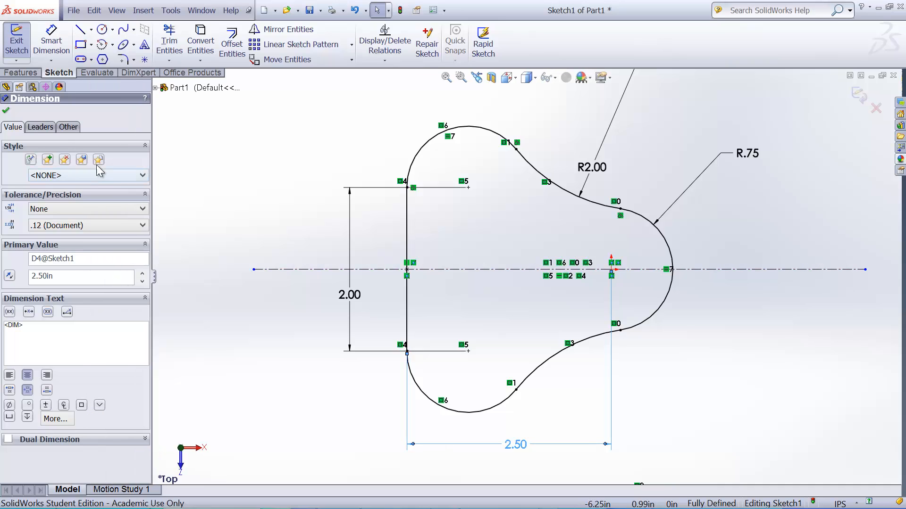
{"action": "left_click", "coordinate": [40, 127]}
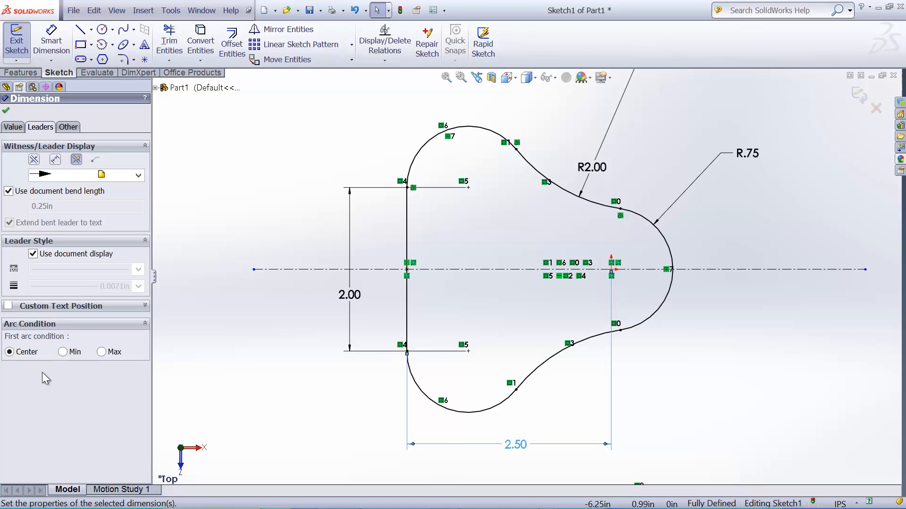
{"action": "left_click", "coordinate": [63, 352]}
{"action": "left_click", "coordinate": [102, 353]}
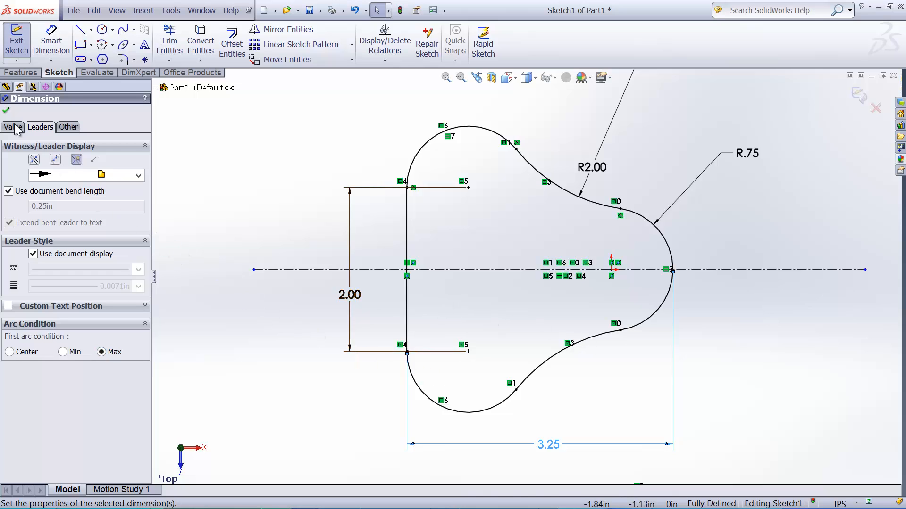
{"action": "left_click", "coordinate": [5, 111]}
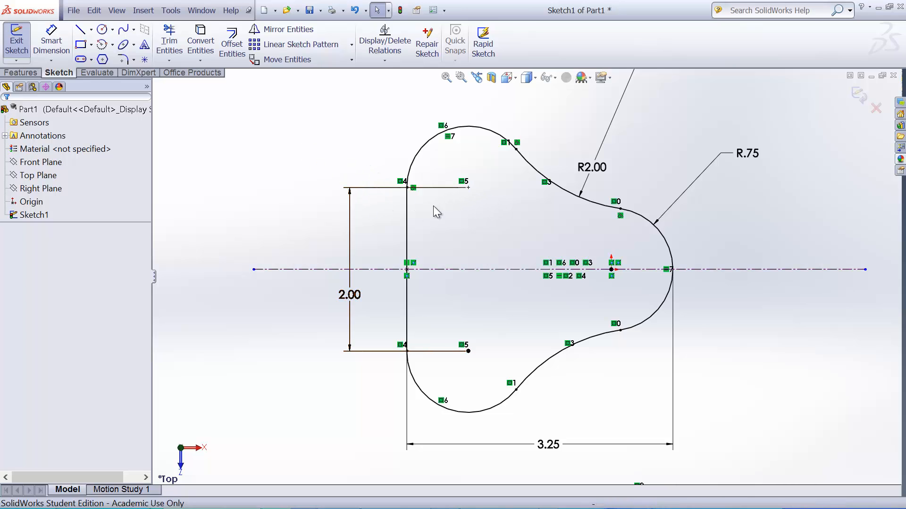
Step: Check the holes in the ME 177-L3.pdf drawing and sketch three circles in SolidWorks, radius about 0.28 to 0.29 in, centered on the three R.75 end arcs
{"action": "left_click", "coordinate": [310, 497]}
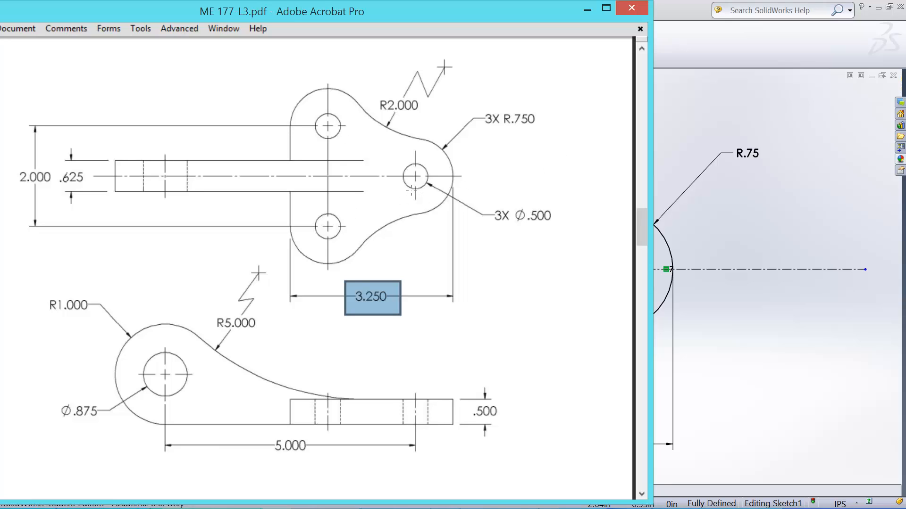
{"action": "left_click", "coordinate": [690, 13]}
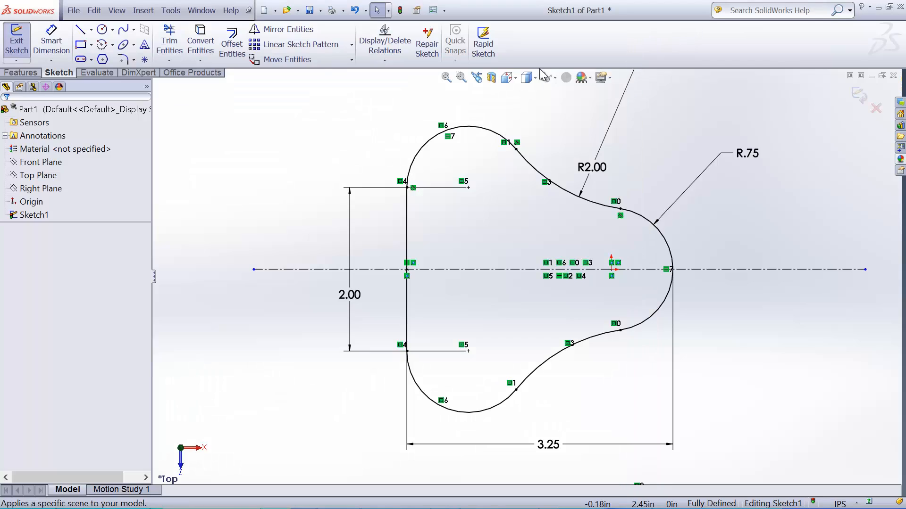
{"action": "left_click", "coordinate": [102, 30]}
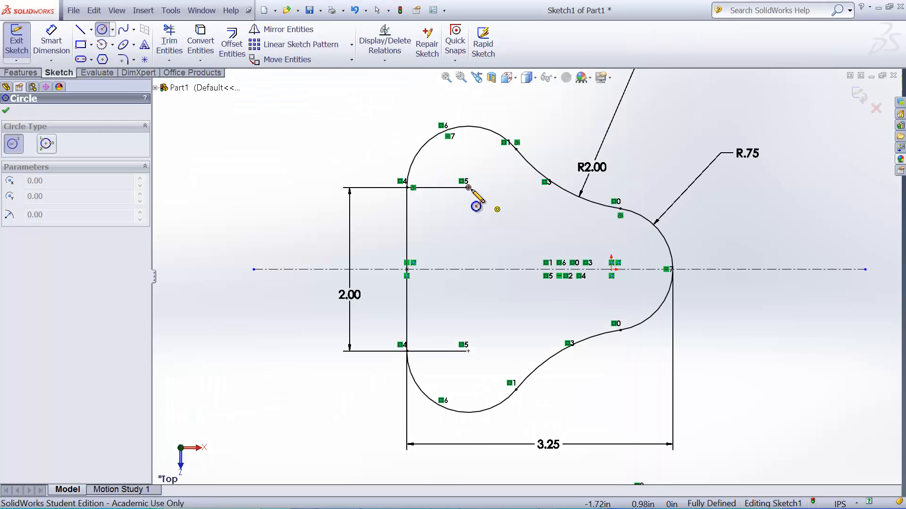
{"action": "left_click", "coordinate": [468, 188]}
{"action": "left_click", "coordinate": [485, 204]}
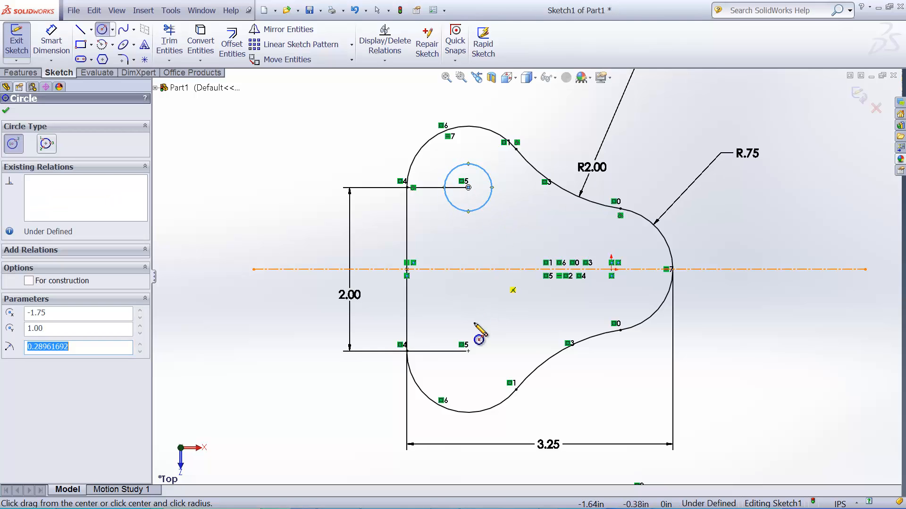
{"action": "left_click", "coordinate": [468, 351]}
{"action": "left_click", "coordinate": [485, 368]}
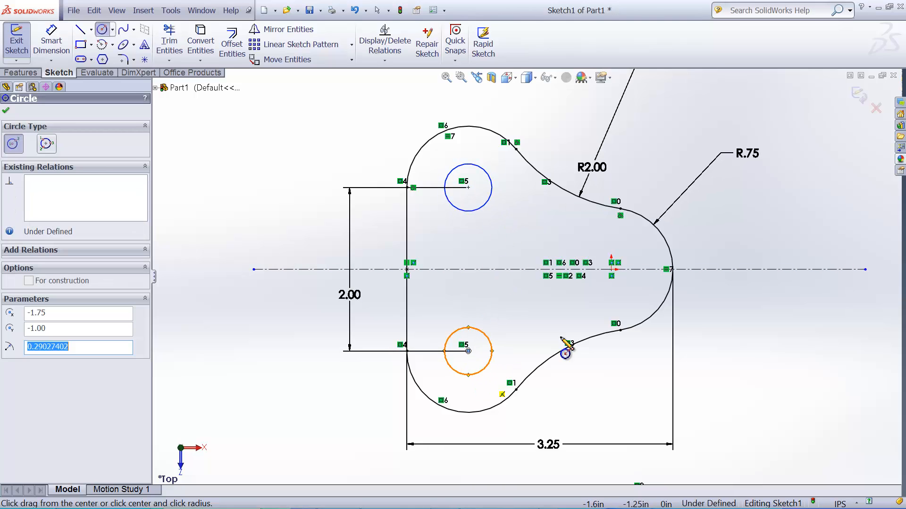
{"action": "left_click", "coordinate": [612, 269]}
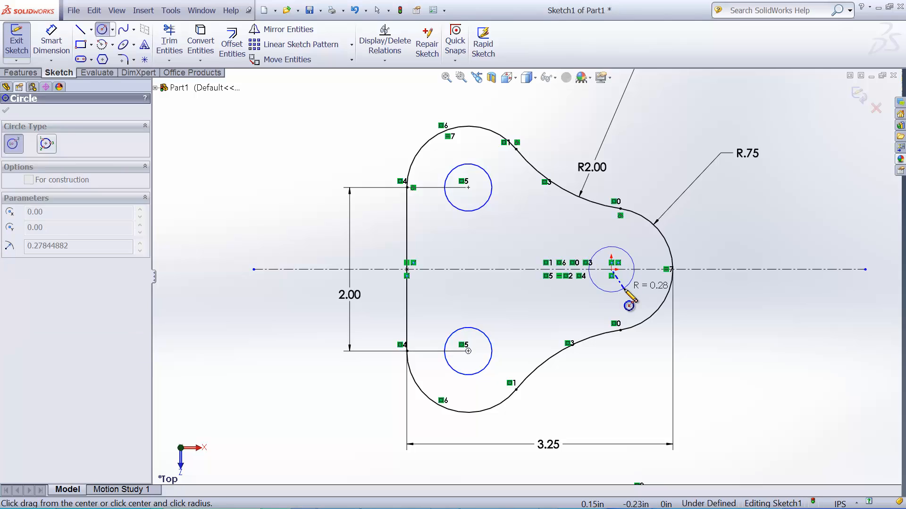
{"action": "left_click", "coordinate": [625, 290]}
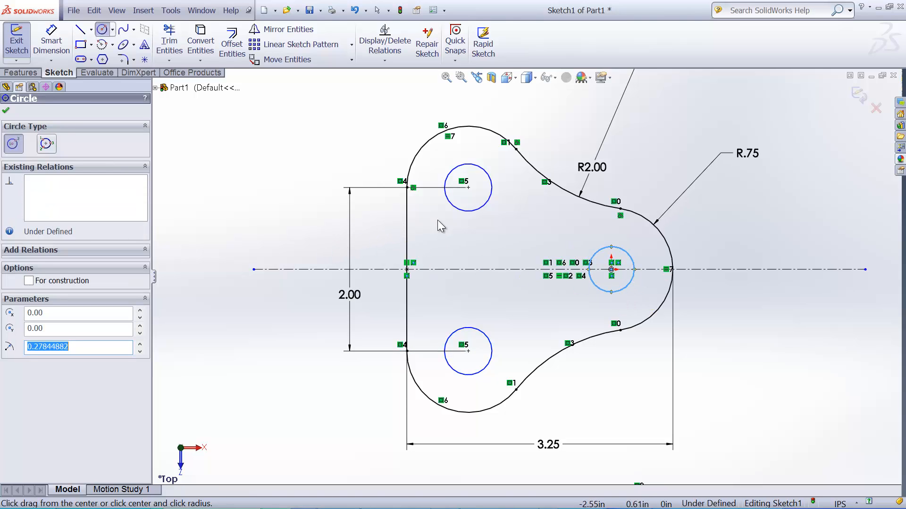
{"action": "key", "text": "Escape"}
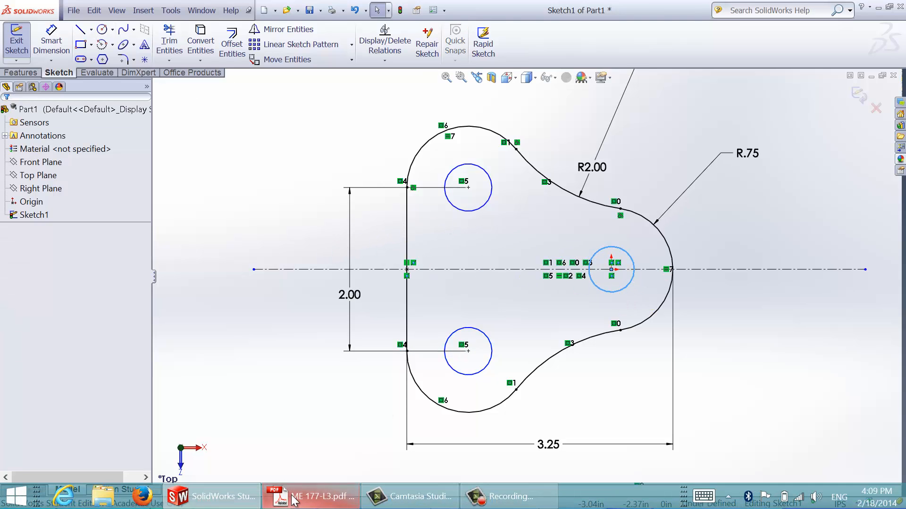
Step: Check the hole diameter in the ME 177-L3.pdf drawing and dimension the circle at the origin in SolidWorks with diameter 0.5 in
{"action": "left_click", "coordinate": [294, 500]}
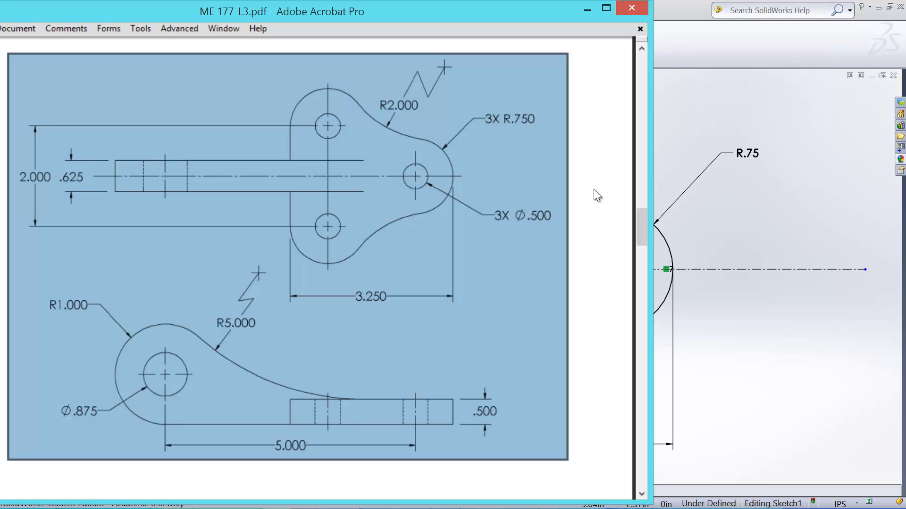
{"action": "left_click", "coordinate": [698, 13]}
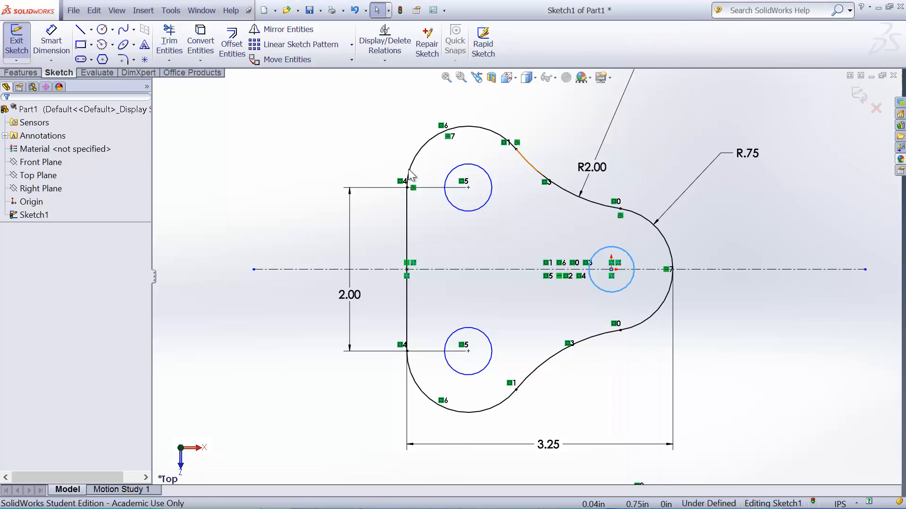
{"action": "left_click", "coordinate": [51, 43]}
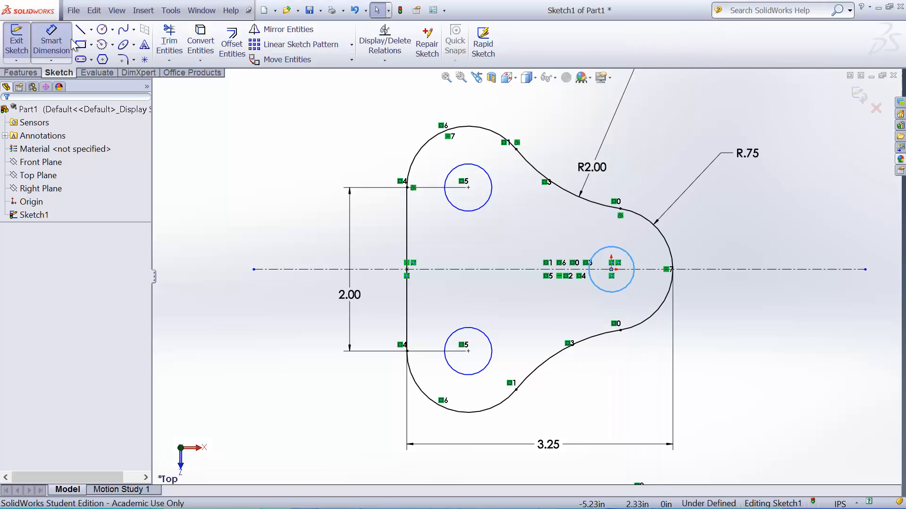
{"action": "left_click", "coordinate": [630, 288]}
{"action": "left_click", "coordinate": [707, 332]}
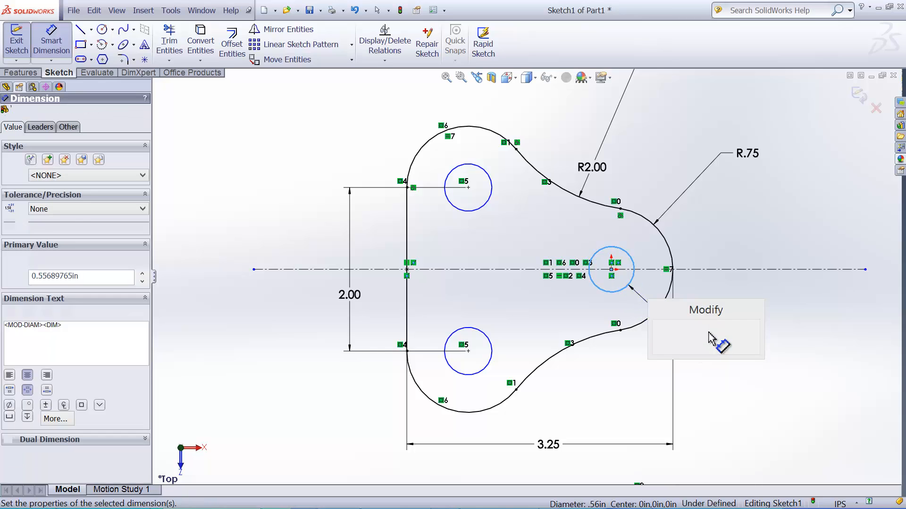
{"action": "type", "text": ".5"}
{"action": "key", "text": "Return"}
{"action": "key", "text": "Escape"}
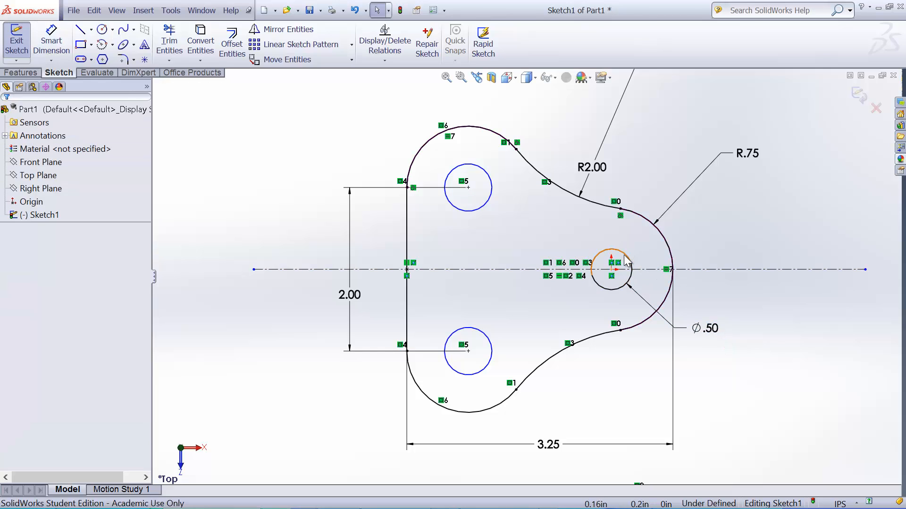
Step: Add an Equal relation between the dimensioned circle at the origin and the two left hole circles
{"action": "left_click", "coordinate": [625, 256]}
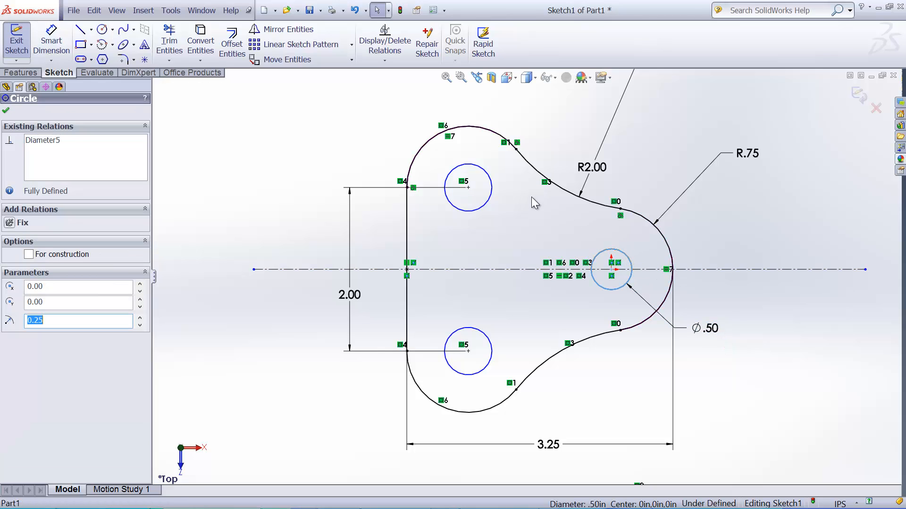
{"action": "left_click", "coordinate": [490, 192], "text": "ctrl"}
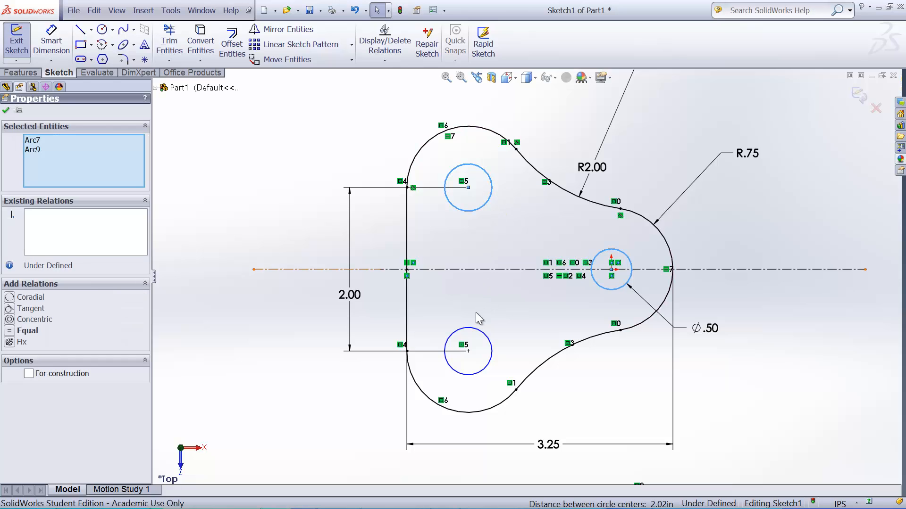
{"action": "left_click", "coordinate": [473, 331], "text": "ctrl"}
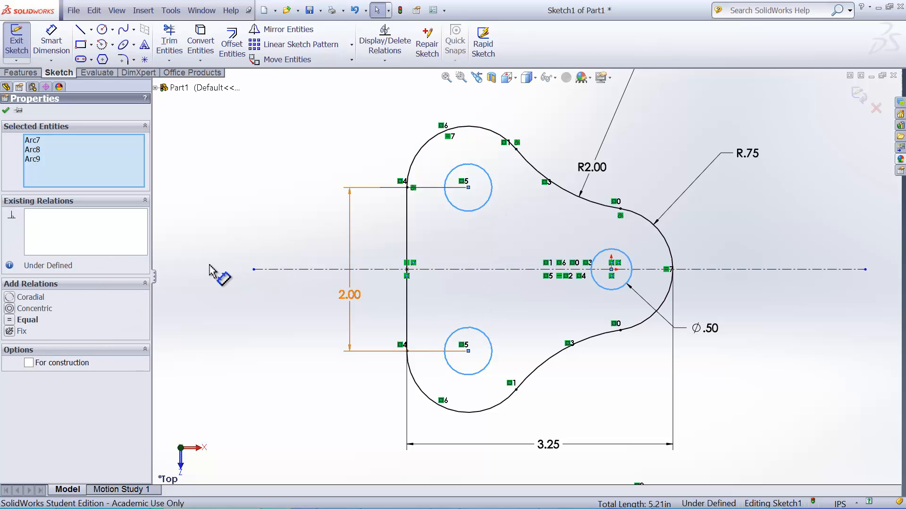
{"action": "left_click", "coordinate": [10, 319]}
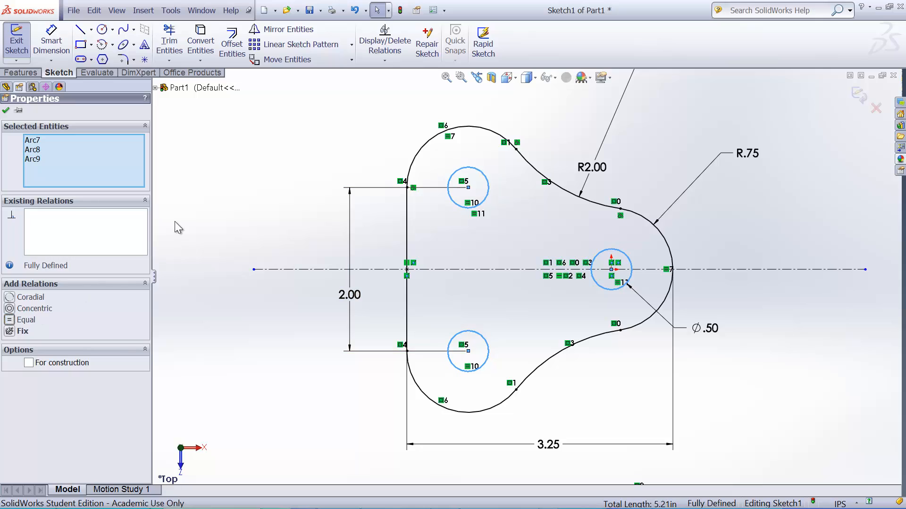
{"action": "left_click", "coordinate": [214, 194]}
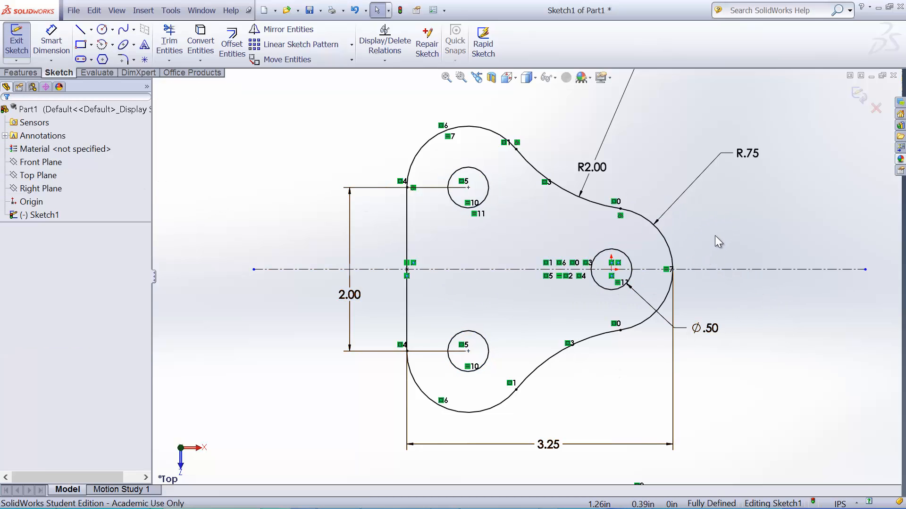
Step: Check the plate thickness in the ME 177-L3.pdf drawing and extrude the base plate sketch in SolidWorks as a 0.5 in Blind boss
{"action": "key", "text": "f"}
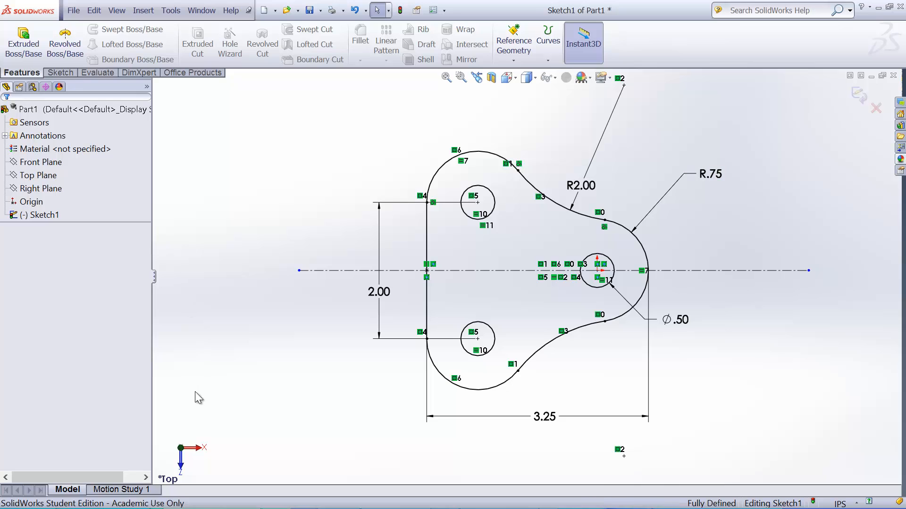
{"action": "left_click", "coordinate": [291, 501]}
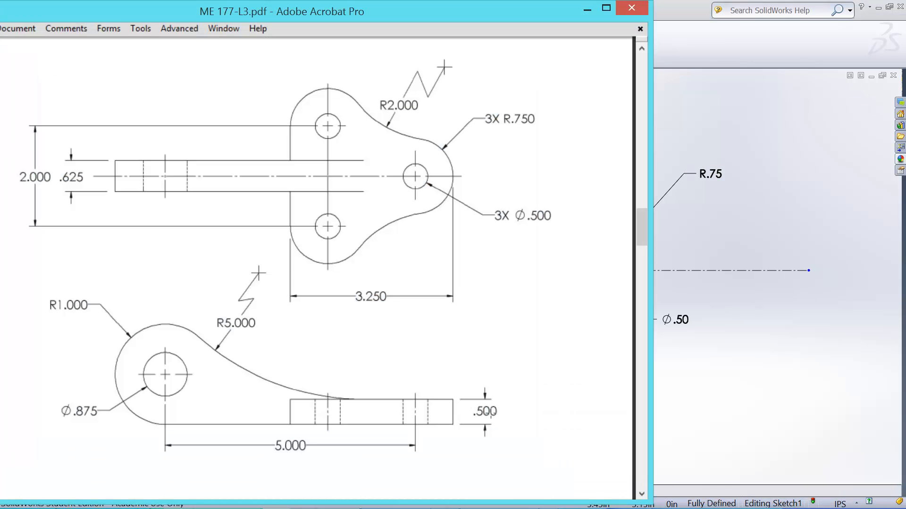
{"action": "left_click_drag", "start_coordinate": [464, 398], "coordinate": [514, 432]}
{"action": "left_click", "coordinate": [732, 90]}
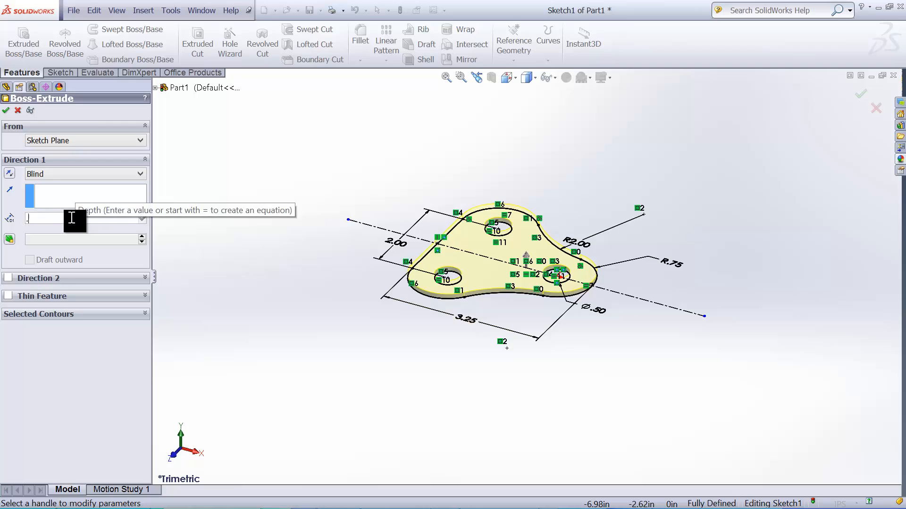
{"action": "type", "text": ".5"}
{"action": "key", "text": "Return"}
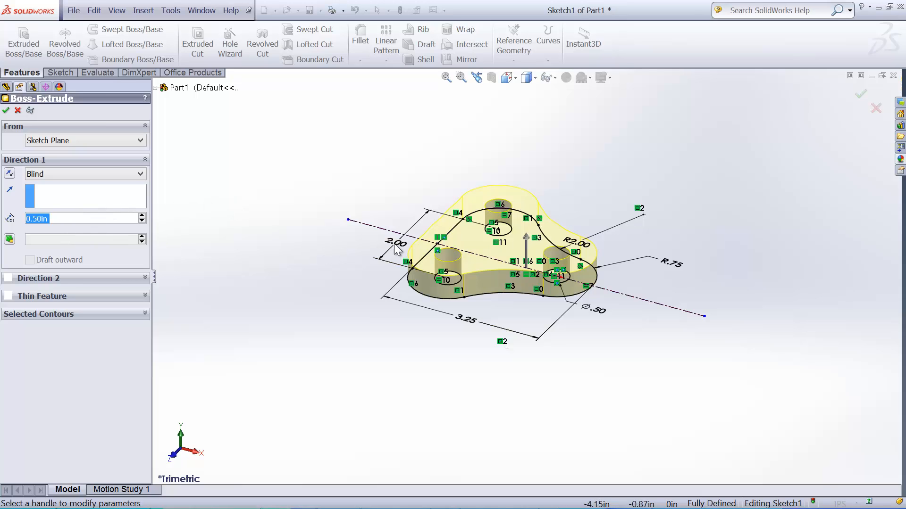
{"action": "left_click", "coordinate": [860, 94]}
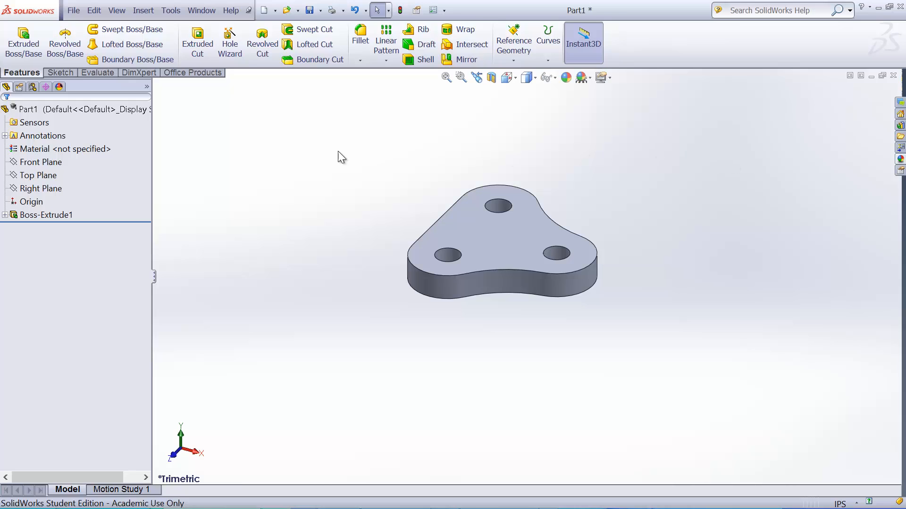
Step: Start an Extruded Boss/Base sketch on the Front Plane and view it normal to the plane
{"action": "left_click", "coordinate": [40, 162]}
{"action": "left_click", "coordinate": [37, 147]}
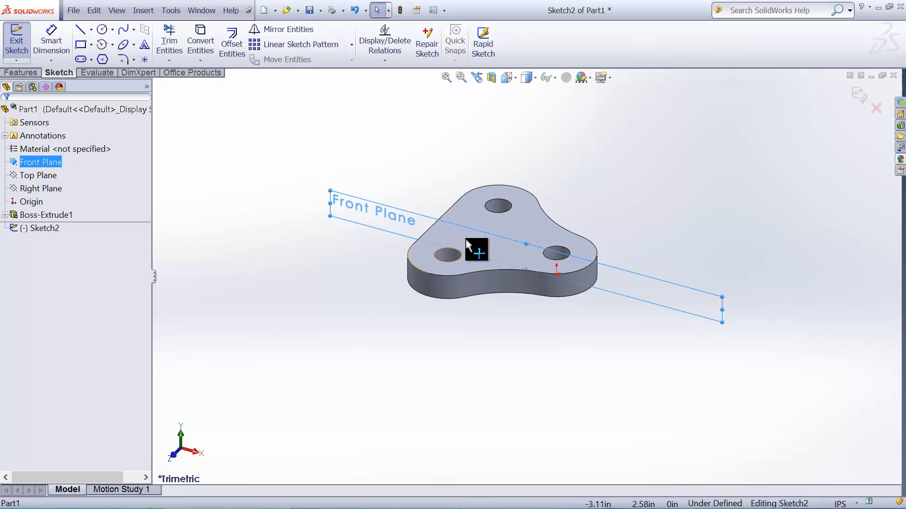
{"action": "left_click", "coordinate": [17, 44]}
{"action": "left_click", "coordinate": [31, 46]}
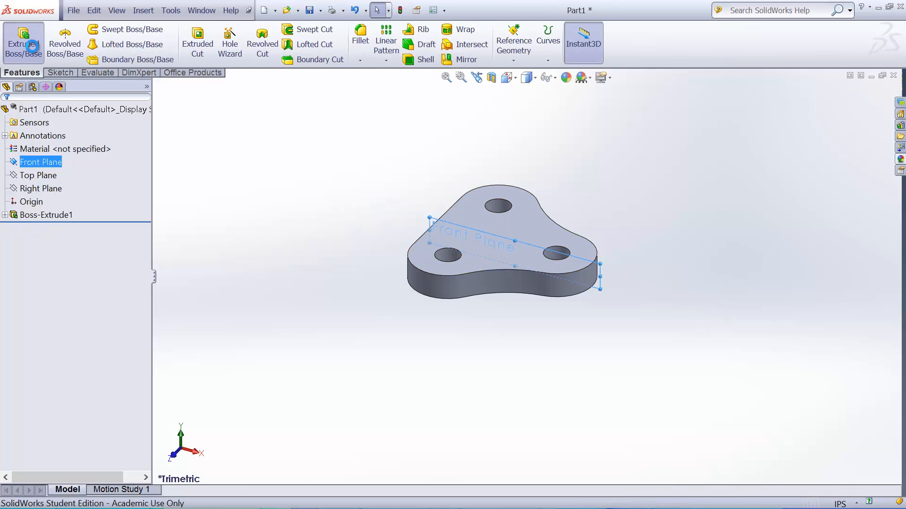
{"action": "left_click", "coordinate": [511, 78]}
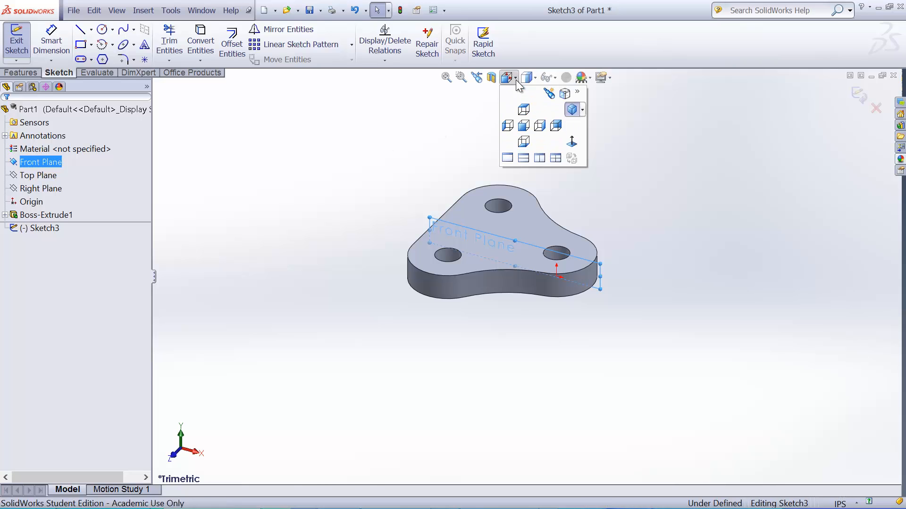
{"action": "left_click", "coordinate": [570, 143]}
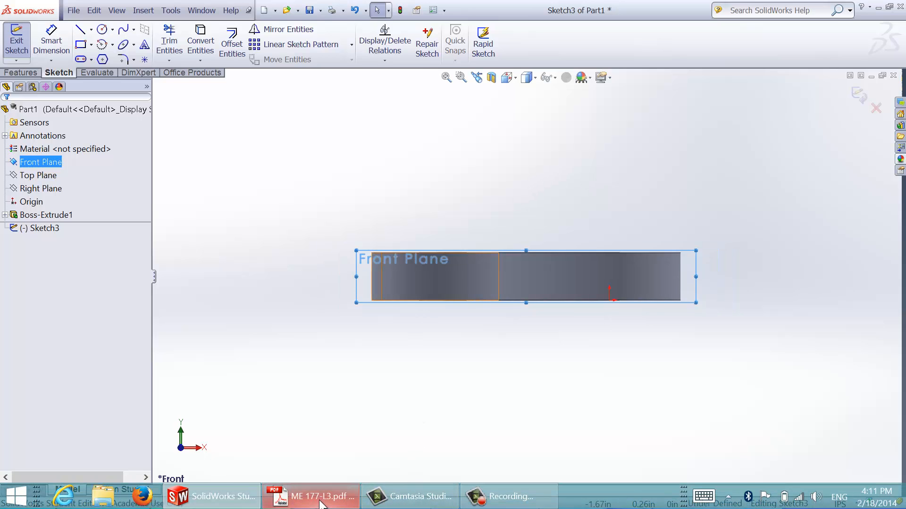
Step: Check the side profile in ME 177-L3.pdf and sketch in SolidWorks its bottom line, about 3.15 in, and tangent arcs, radius about 0.67 and 3.98 in
{"action": "left_click", "coordinate": [320, 504]}
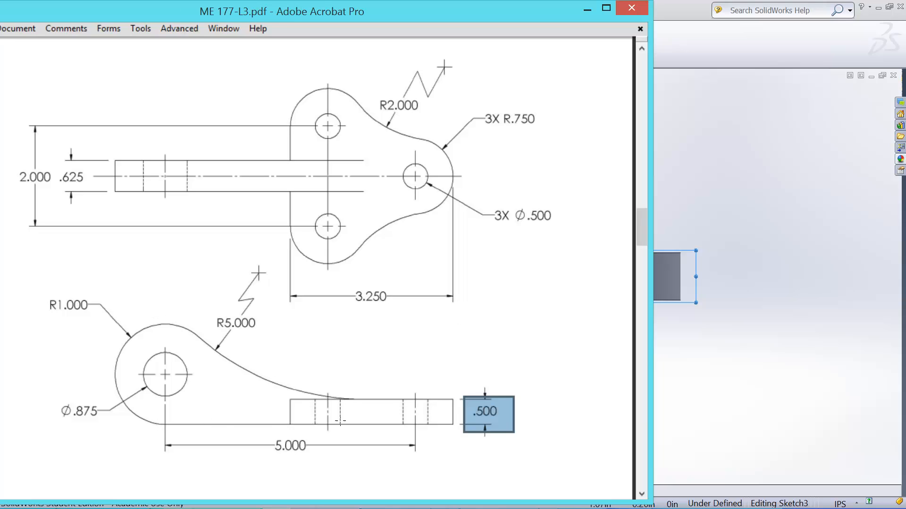
{"action": "left_click_drag", "start_coordinate": [345, 390], "coordinate": [376, 418]}
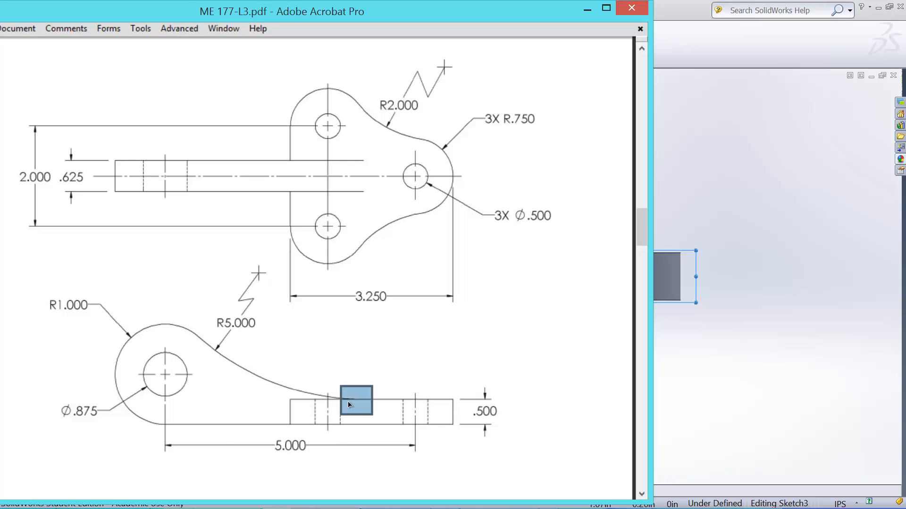
{"action": "left_click", "coordinate": [674, 19]}
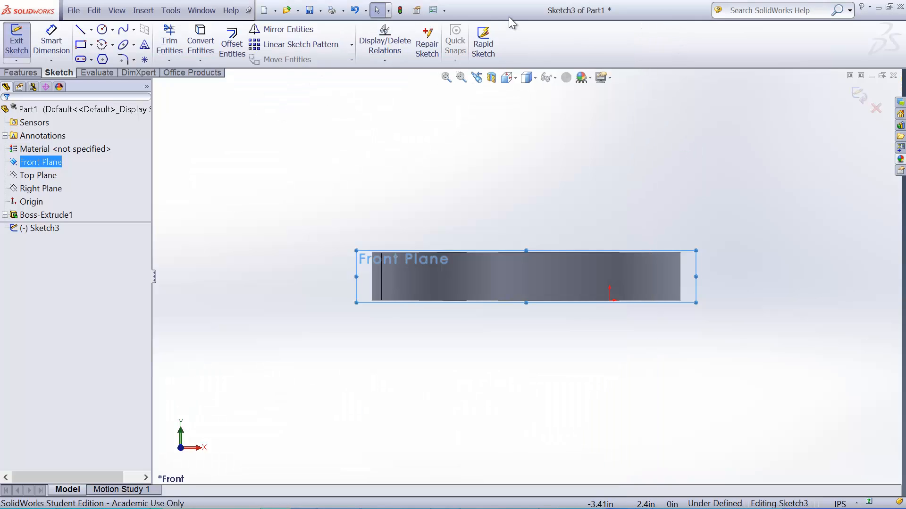
{"action": "left_click", "coordinate": [548, 154]}
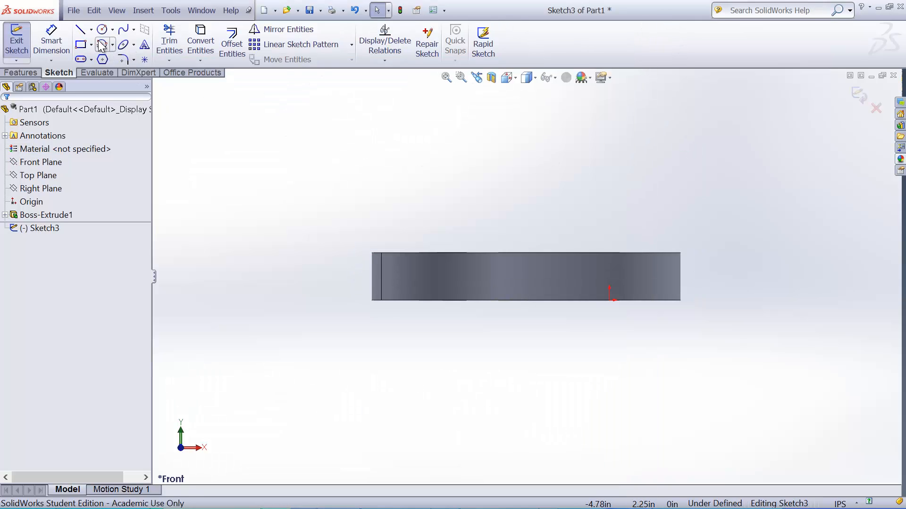
{"action": "left_click", "coordinate": [81, 29]}
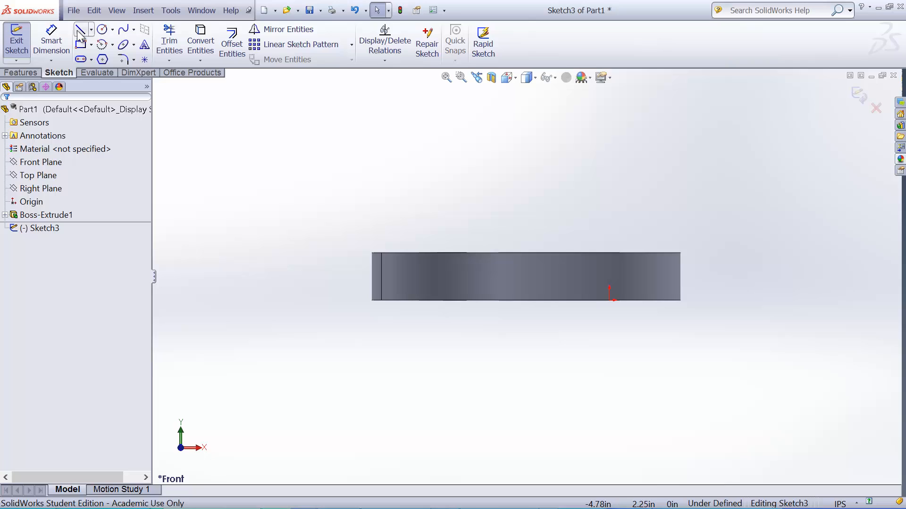
{"action": "left_click", "coordinate": [559, 300]}
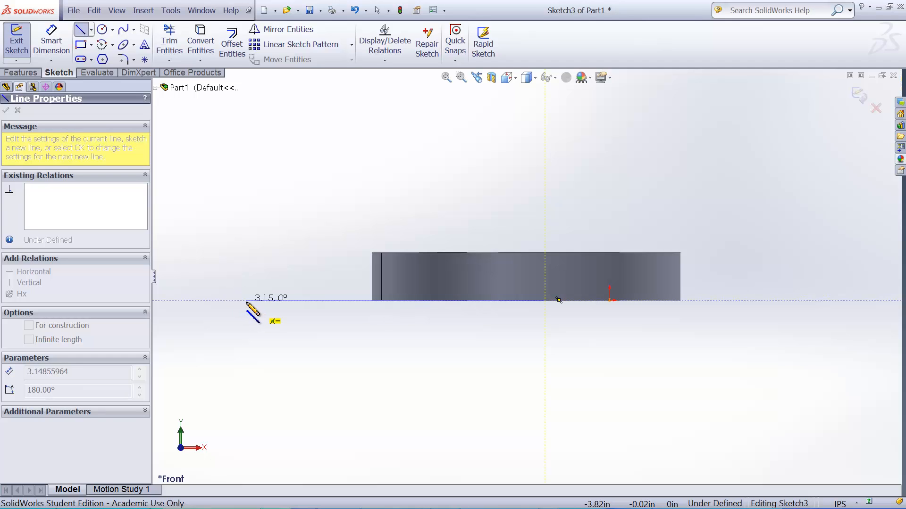
{"action": "left_click", "coordinate": [247, 300]}
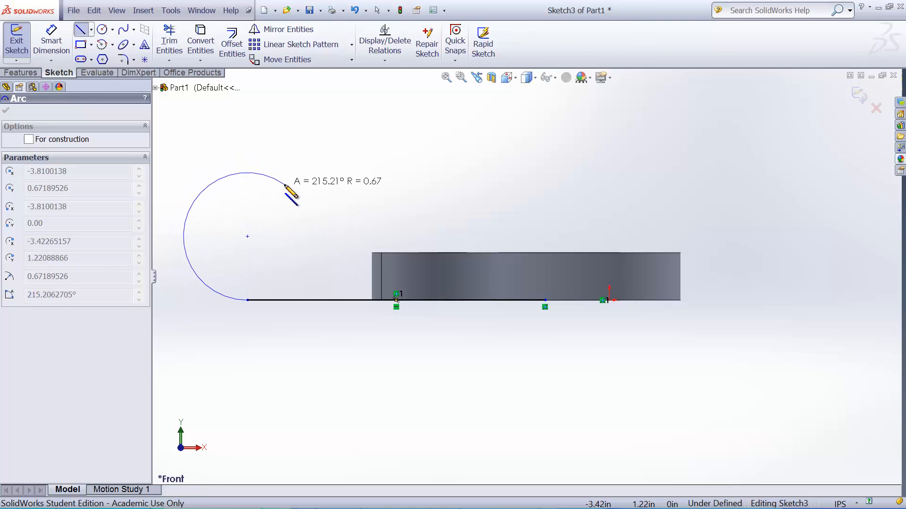
{"action": "left_click", "coordinate": [284, 184]}
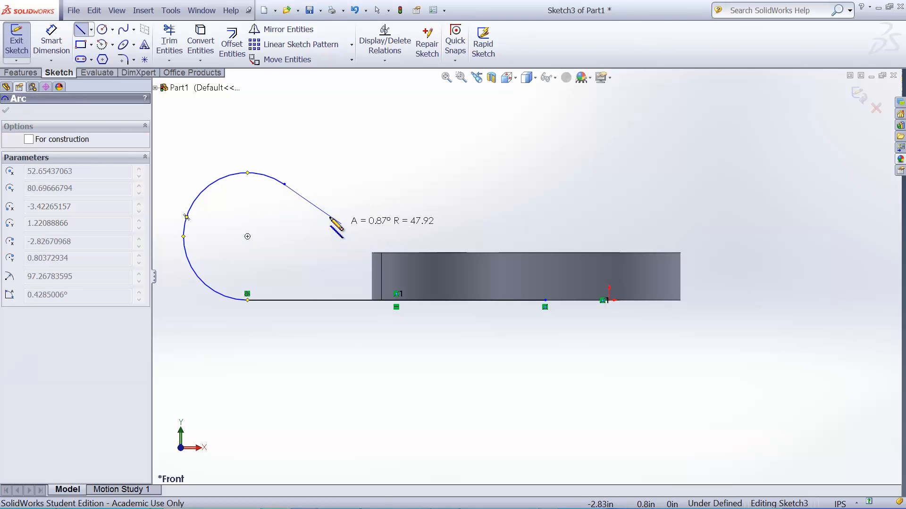
{"action": "left_click", "coordinate": [526, 253]}
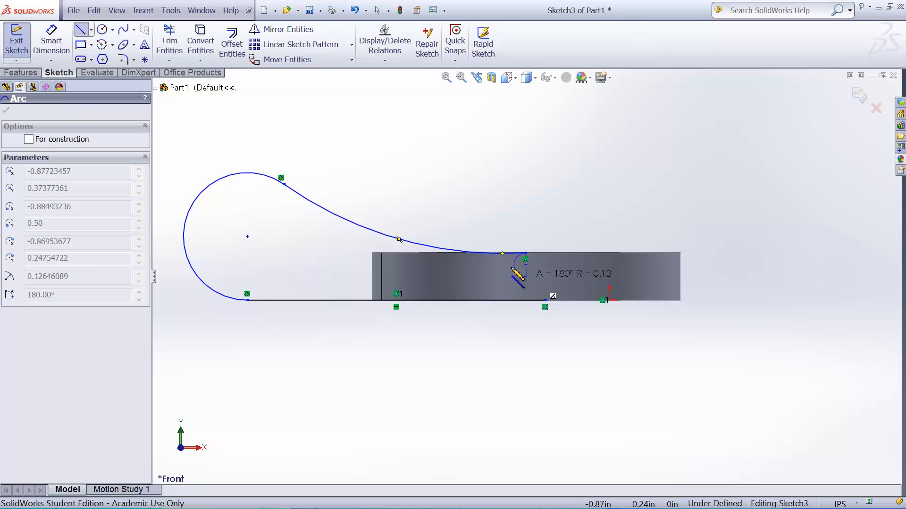
{"action": "key", "text": "Escape"}
Step: Close the profile with a line from the concave arc's end to the bottom line's end and make it vertical
{"action": "left_click", "coordinate": [80, 29]}
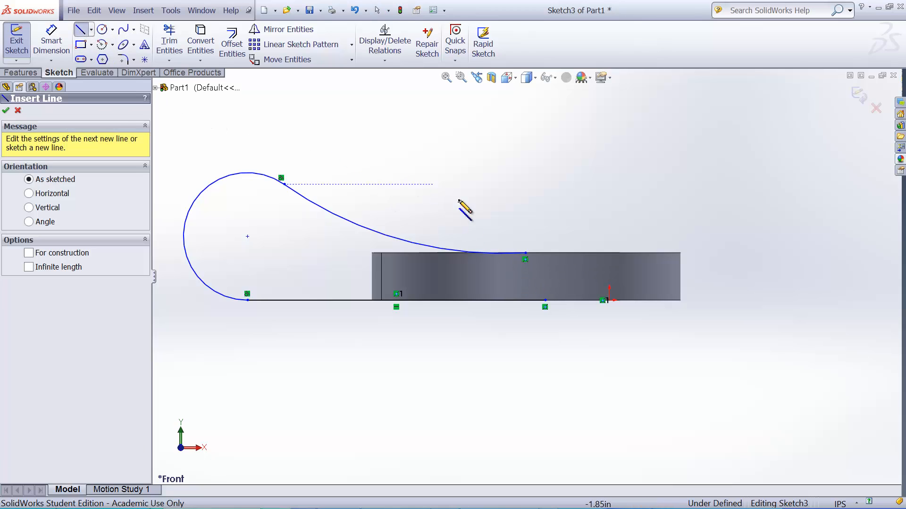
{"action": "left_click", "coordinate": [525, 254]}
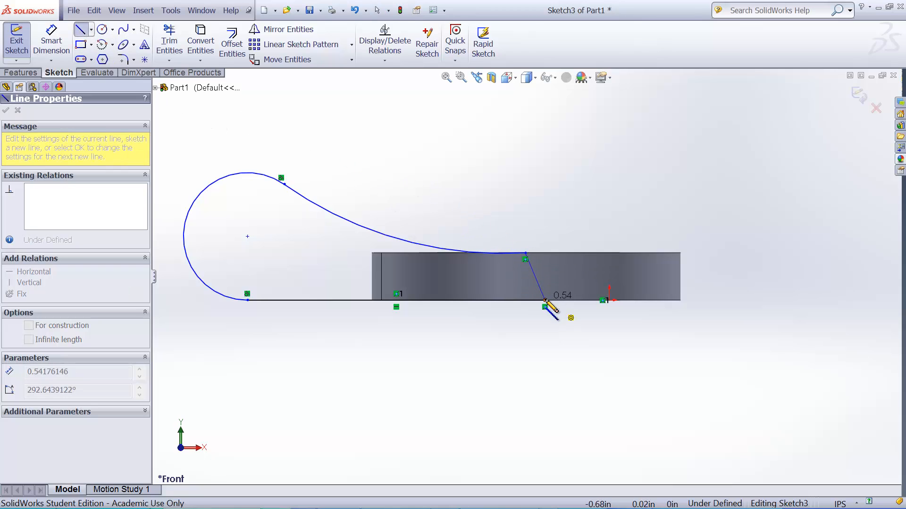
{"action": "left_click", "coordinate": [545, 301]}
{"action": "key", "text": "Escape"}
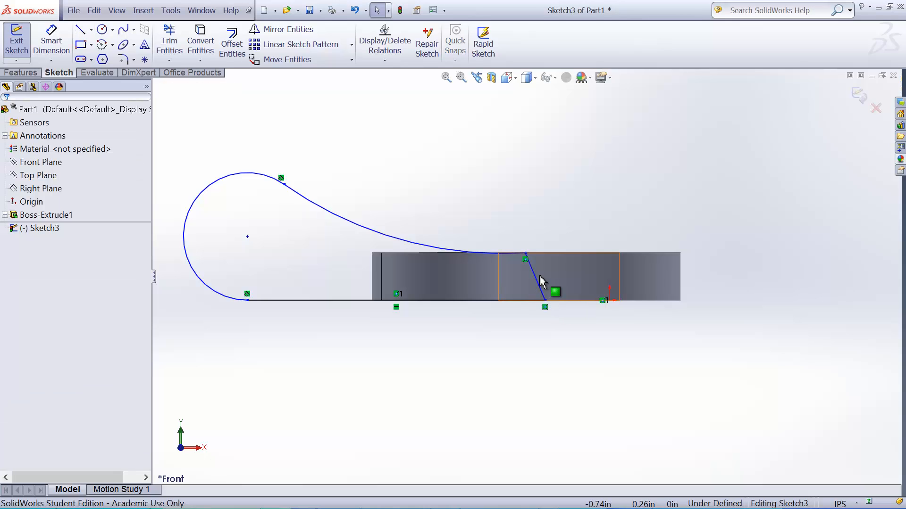
{"action": "left_click", "coordinate": [537, 279]}
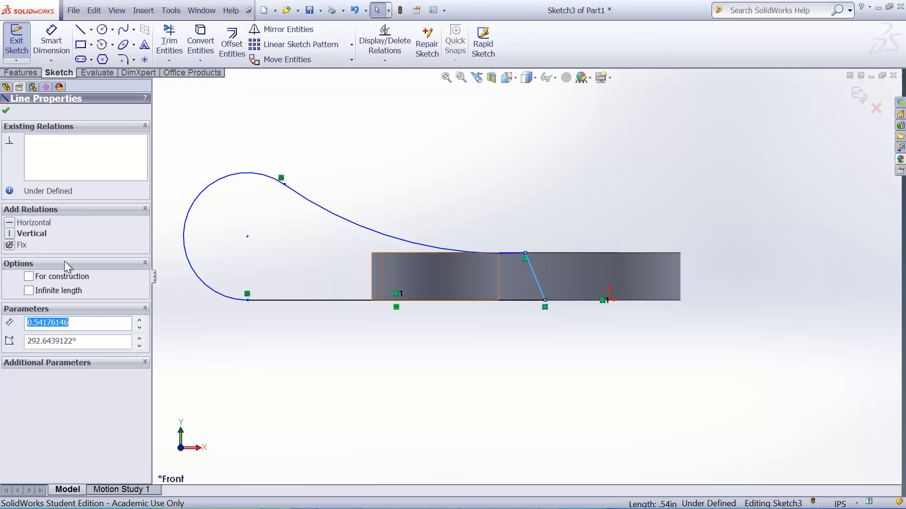
{"action": "left_click", "coordinate": [14, 234]}
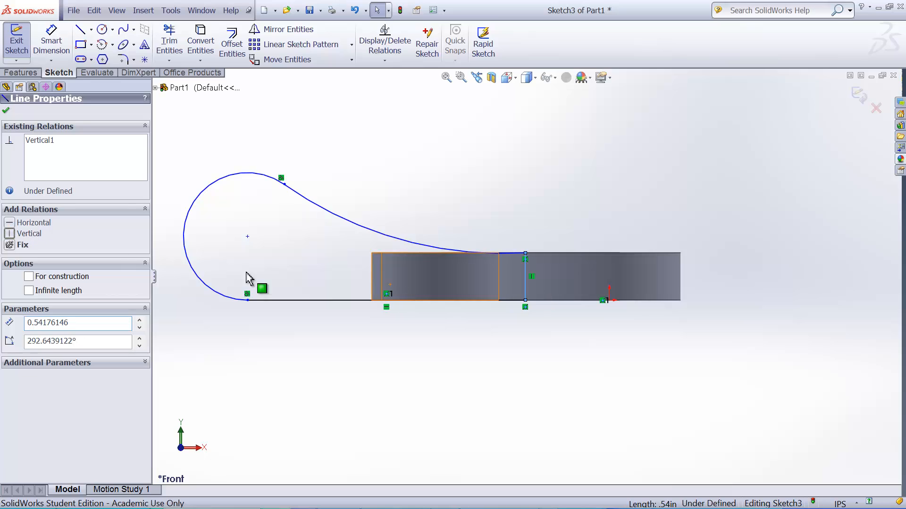
{"action": "left_click", "coordinate": [422, 345]}
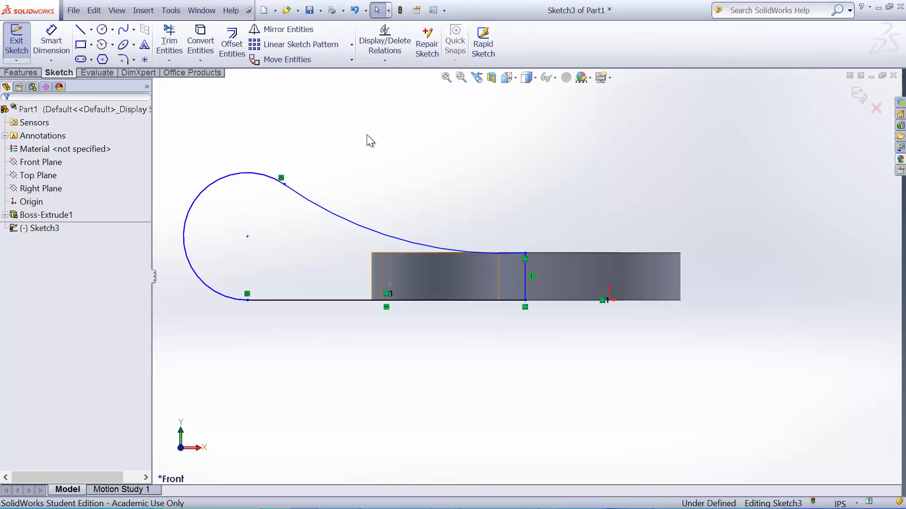
Step: Add a Tangent relation between the concave arc and the base plate's top edge
{"action": "left_click", "coordinate": [453, 251]}
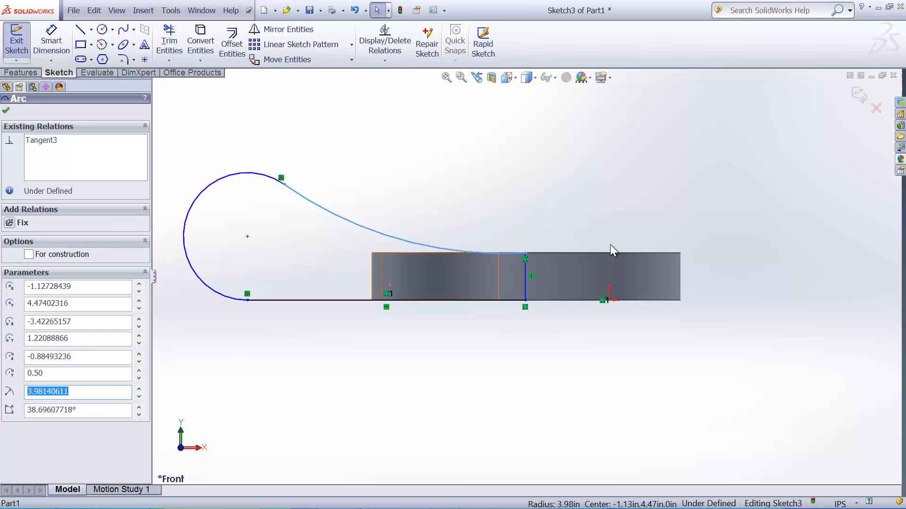
{"action": "left_click", "coordinate": [598, 258], "text": "ctrl"}
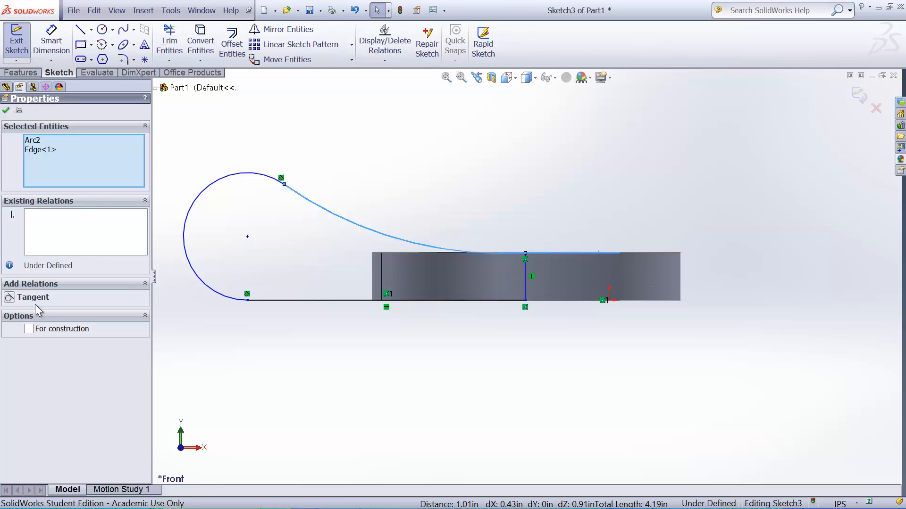
{"action": "left_click", "coordinate": [10, 297]}
{"action": "left_click", "coordinate": [442, 184]}
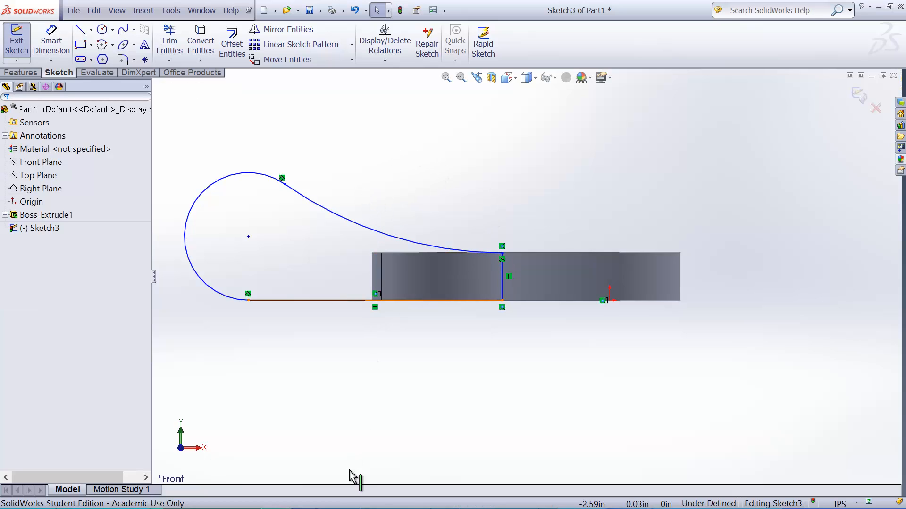
Step: Check both arc radii in the ME 177-L3.pdf drawing and dimension the round end arc in SolidWorks with radius 1 in
{"action": "mouse_move", "coordinate": [354, 508]}
{"action": "left_click", "coordinate": [329, 501]}
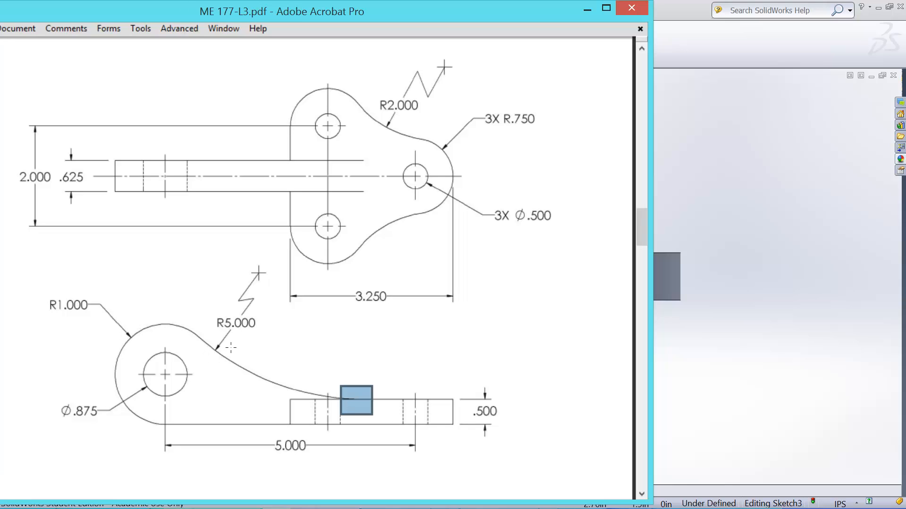
{"action": "left_click_drag", "start_coordinate": [211, 305], "coordinate": [272, 342]}
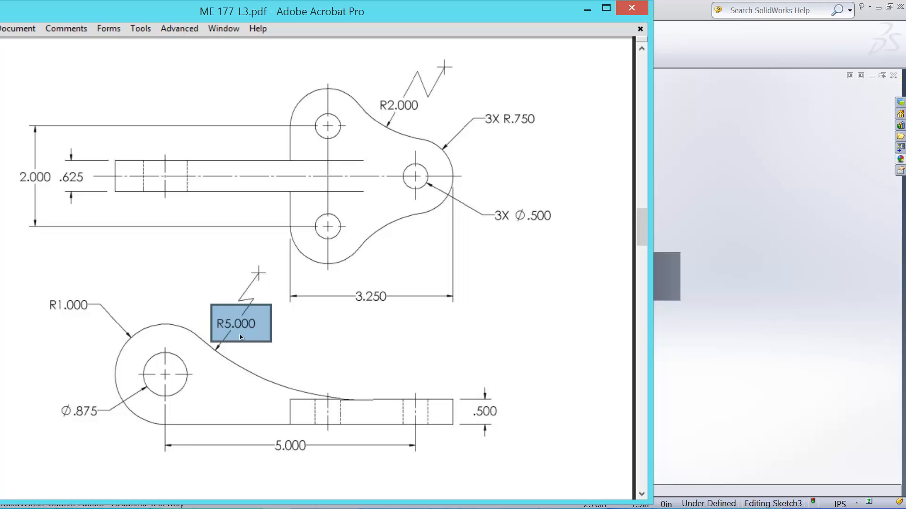
{"action": "left_click_drag", "start_coordinate": [43, 294], "coordinate": [98, 318]}
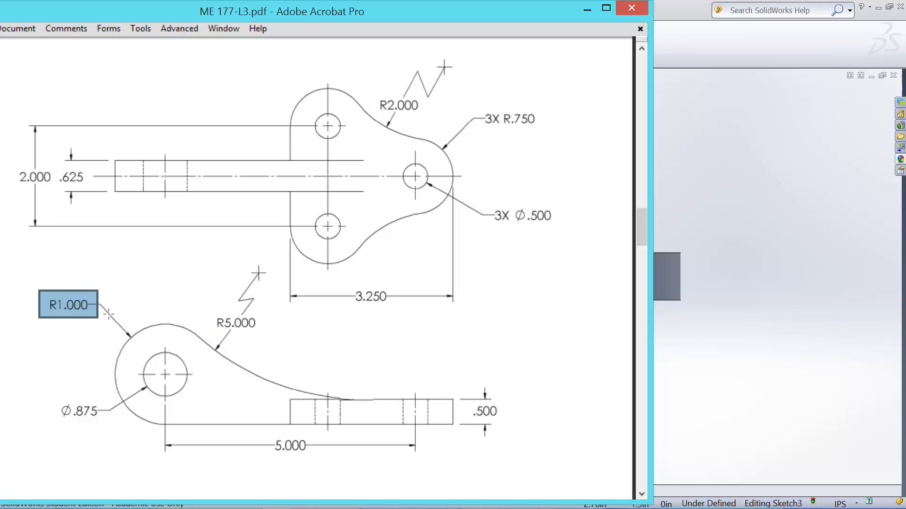
{"action": "left_click", "coordinate": [712, 44]}
{"action": "left_click", "coordinate": [51, 41]}
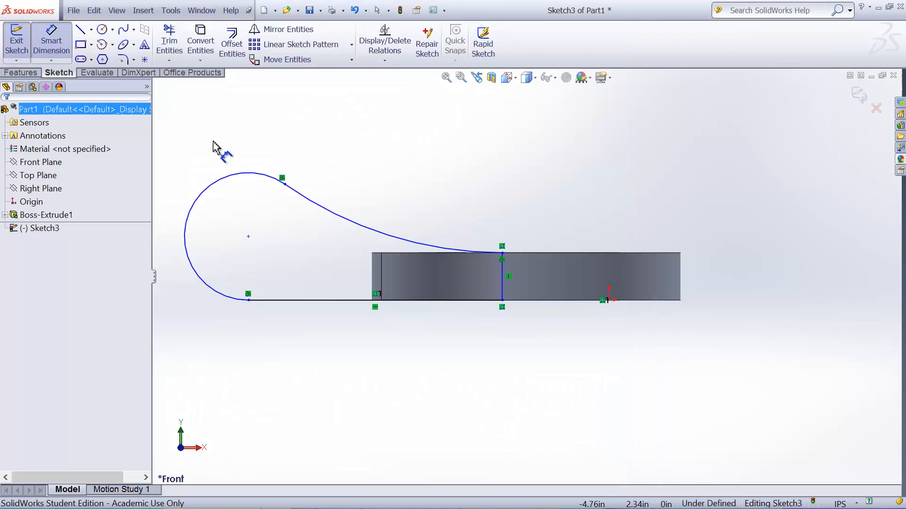
{"action": "left_click", "coordinate": [218, 181]}
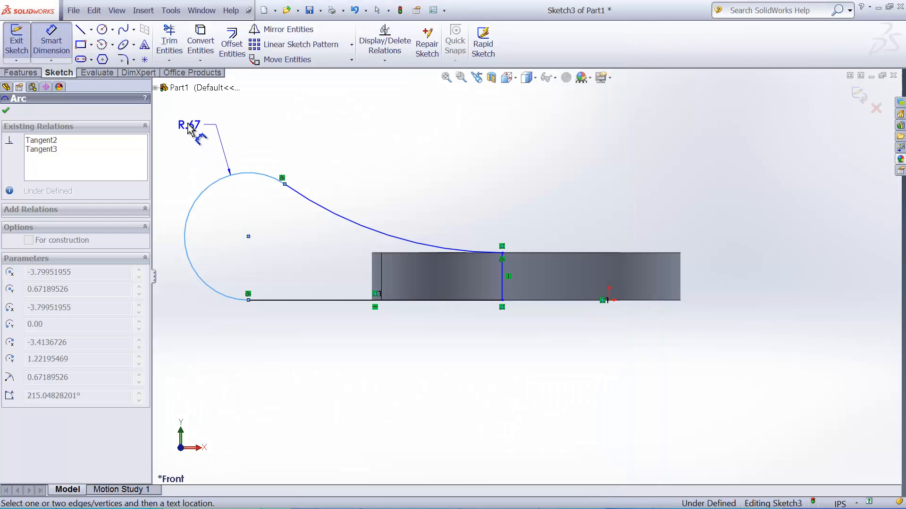
{"action": "left_click", "coordinate": [205, 140]}
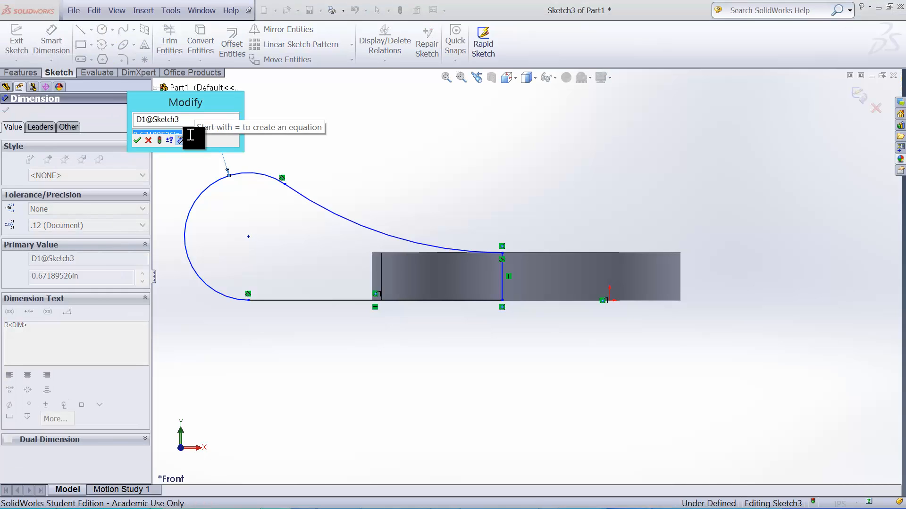
{"action": "type", "text": "1"}
{"action": "key", "text": "Return"}
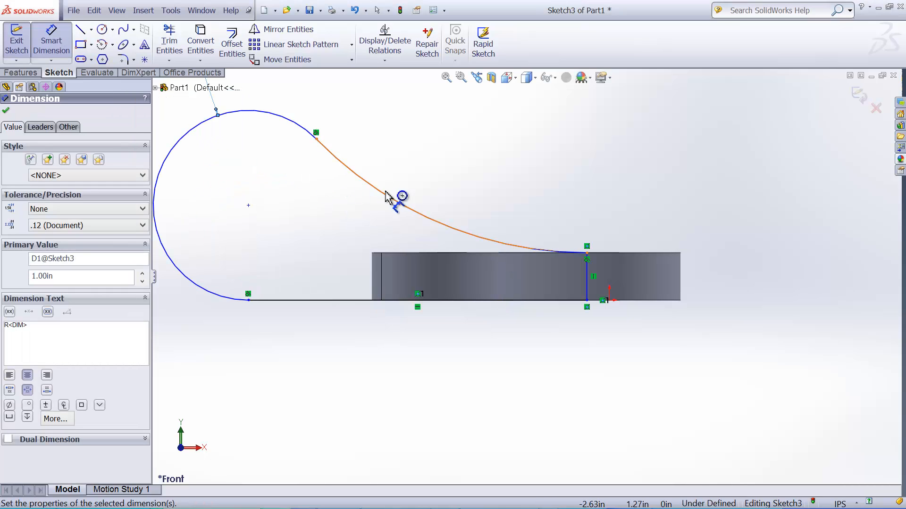
Step: Dimension the concave arc between the round end and the plate with radius 5 in
{"action": "left_click", "coordinate": [390, 199]}
{"action": "left_click", "coordinate": [429, 163]}
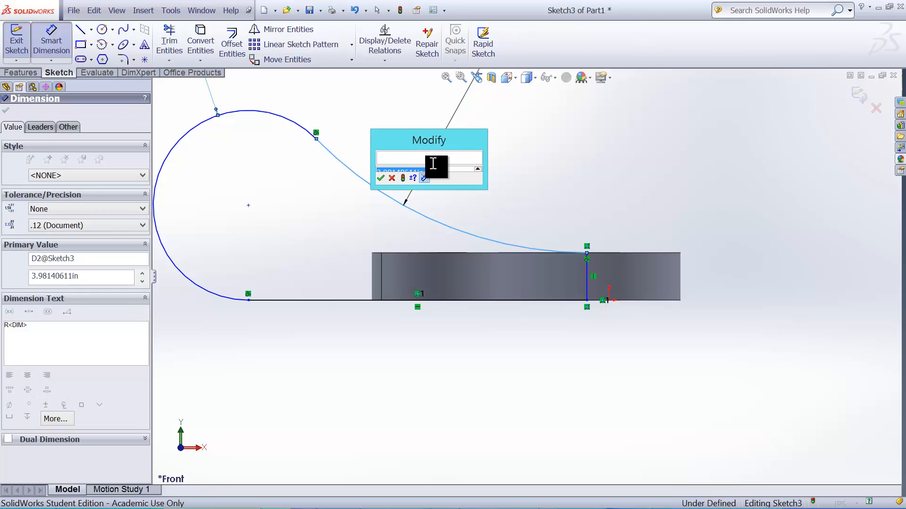
{"action": "type", "text": "5"}
{"action": "key", "text": "Return"}
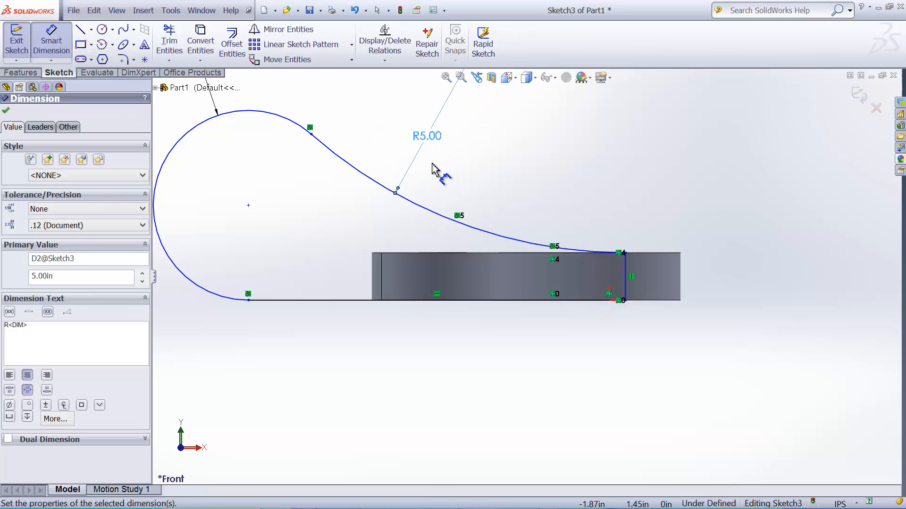
{"action": "key", "text": "z"}
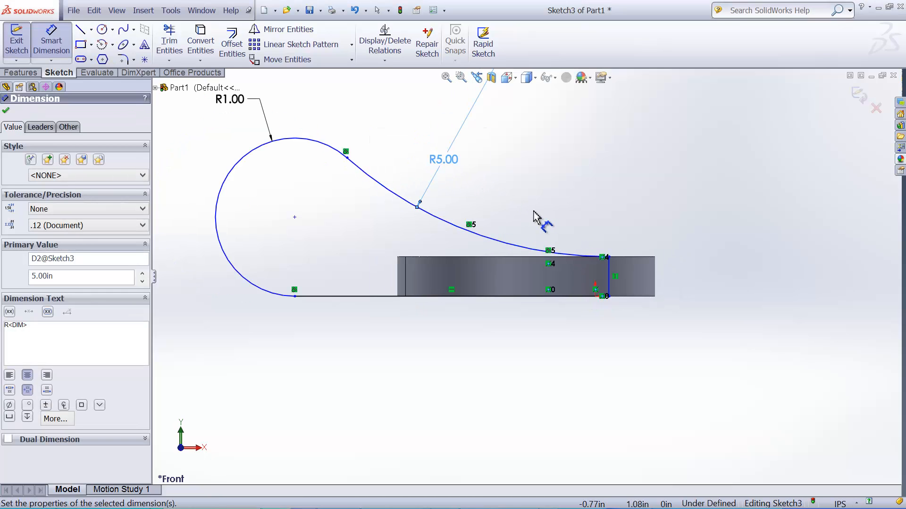
{"action": "key", "text": "Escape"}
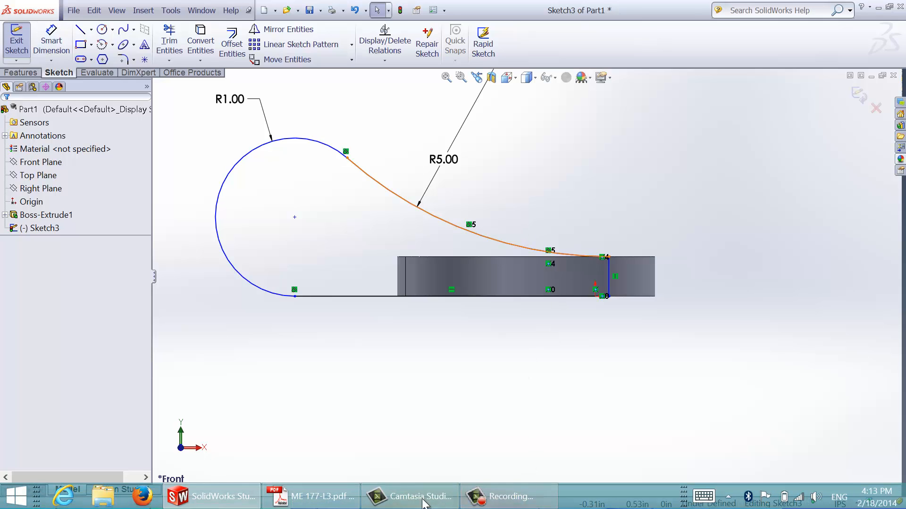
Step: Check the arm-to-hole distance in the ME 177-L3.pdf drawing, then back in SolidWorks move the profile's vertical end line away from the origin toward the arm
{"action": "left_click", "coordinate": [310, 504]}
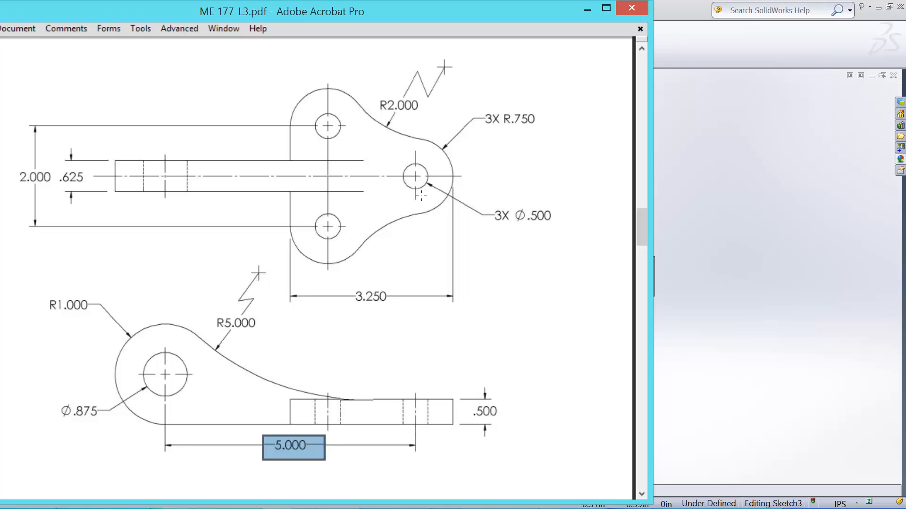
{"action": "left_click", "coordinate": [681, 10]}
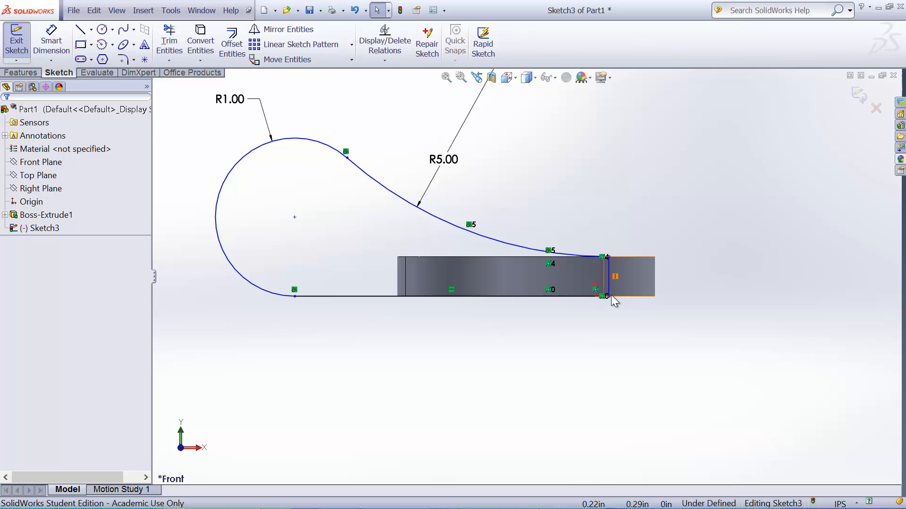
{"action": "scroll", "coordinate": [610, 295], "scroll_direction": "up", "scroll_amount": 2}
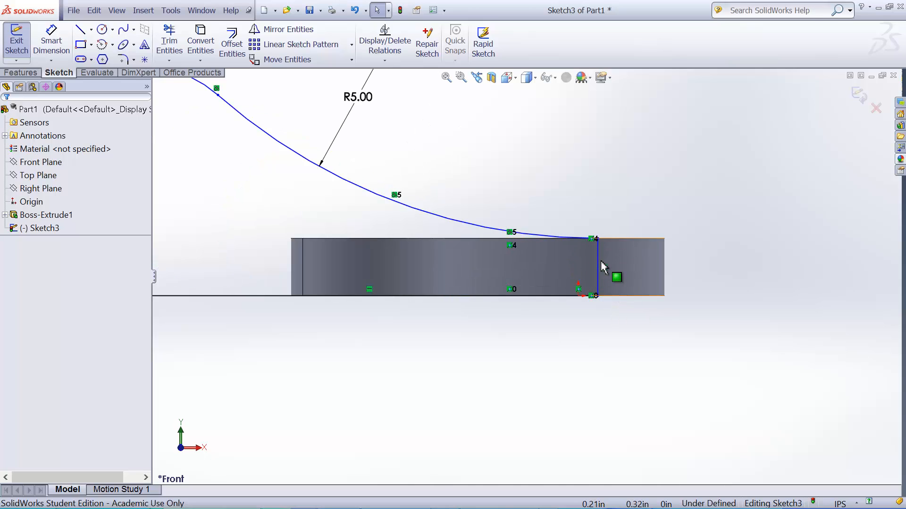
{"action": "left_click_drag", "start_coordinate": [561, 263], "coordinate": [533, 262]}
{"action": "left_click", "coordinate": [600, 198]}
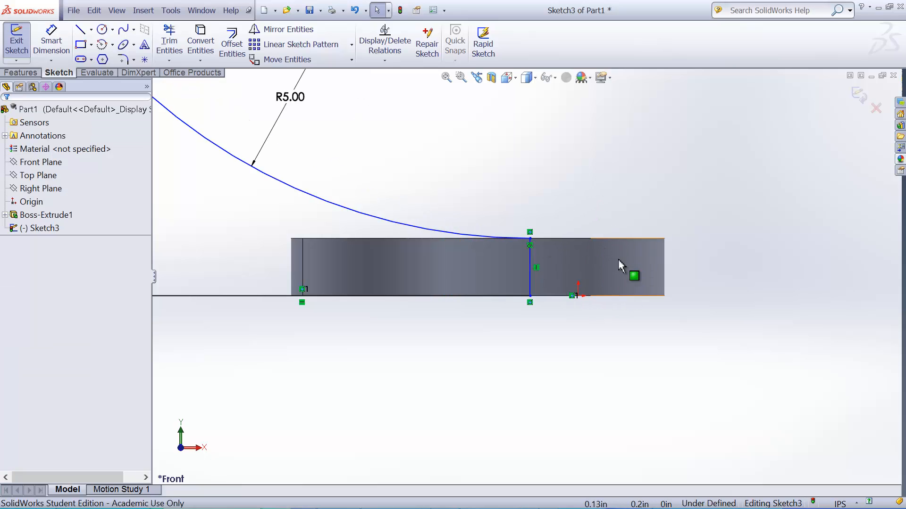
Step: Set the display style to Hidden Lines Visible and show the temporary axes of the plate's holes
{"action": "left_click", "coordinate": [537, 79]}
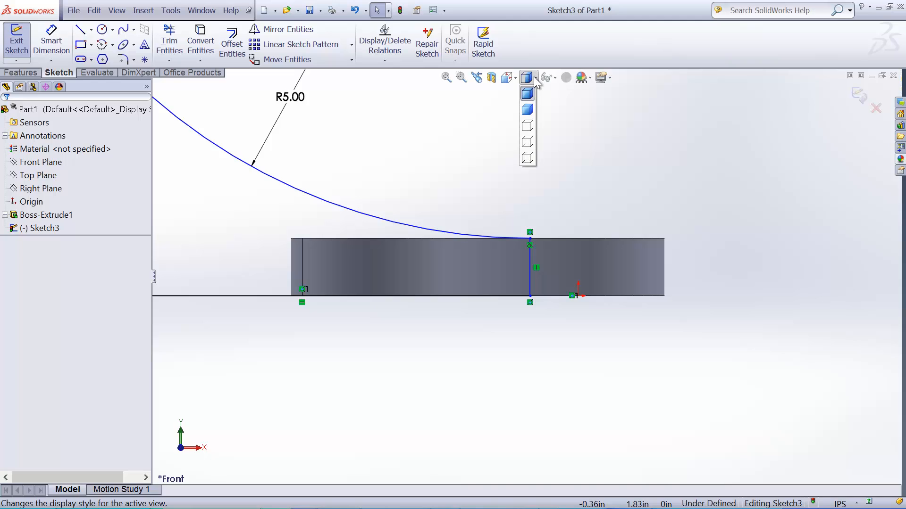
{"action": "left_click", "coordinate": [528, 142]}
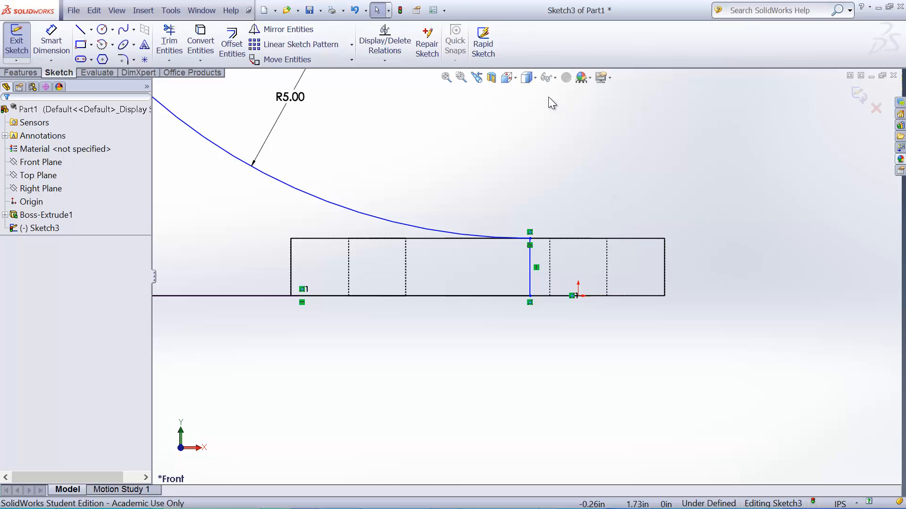
{"action": "left_click", "coordinate": [554, 79]}
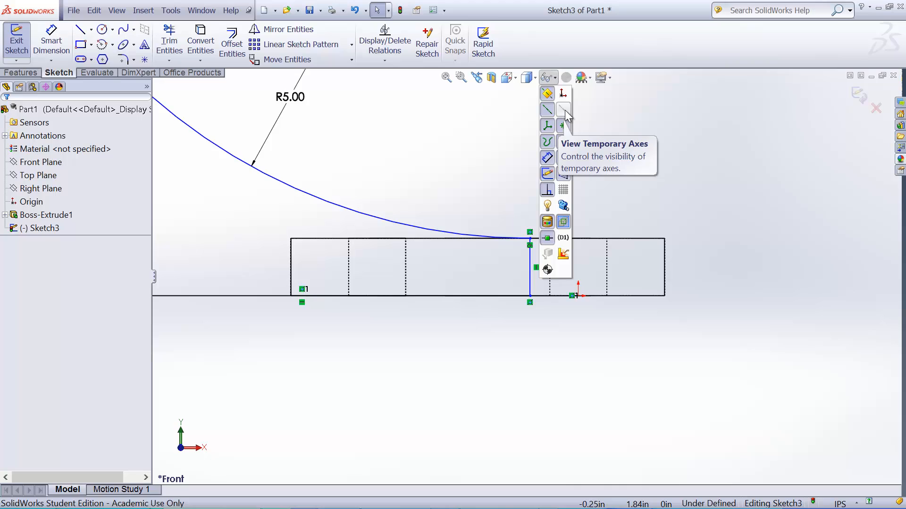
{"action": "left_click", "coordinate": [564, 110]}
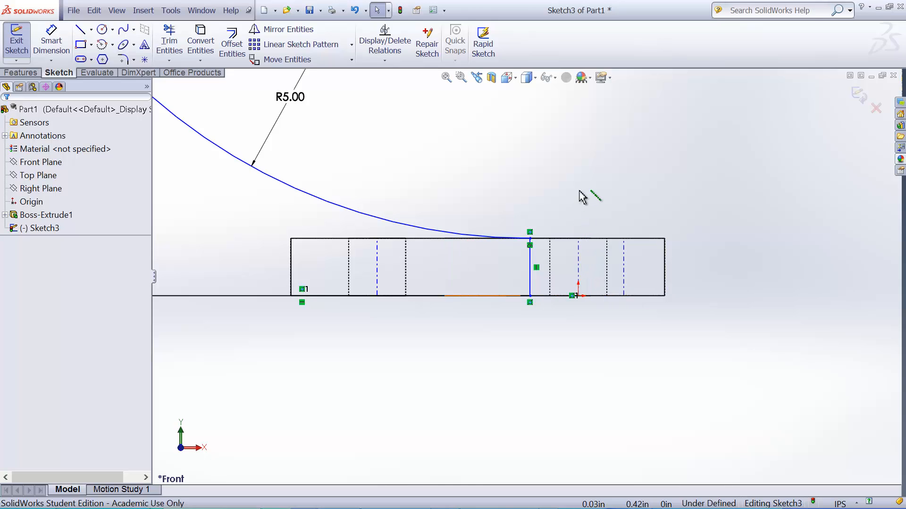
Step: Dimension the horizontal distance from the round end arc's center to the axis of the plate hole at the origin as 5 in
{"action": "scroll", "coordinate": [583, 196], "scroll_direction": "up", "scroll_amount": 2}
{"action": "scroll", "coordinate": [579, 190], "scroll_direction": "up", "scroll_amount": 1}
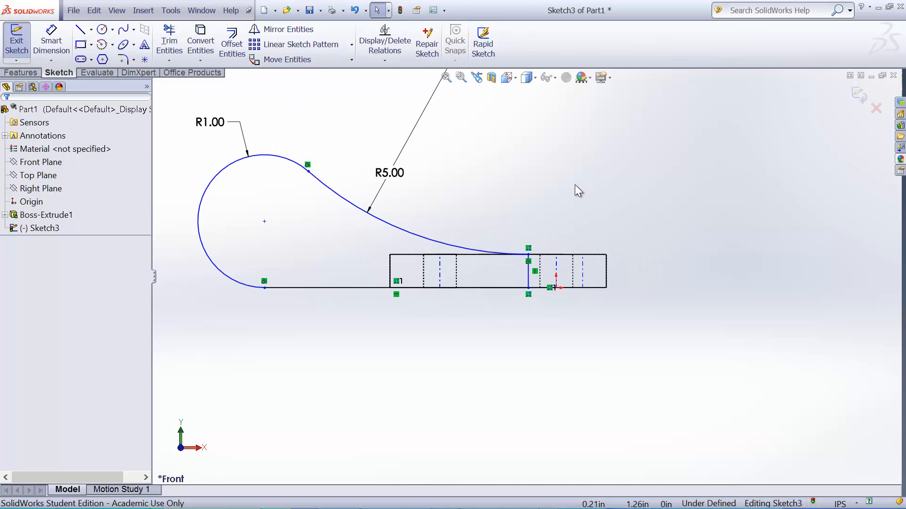
{"action": "left_click", "coordinate": [51, 43]}
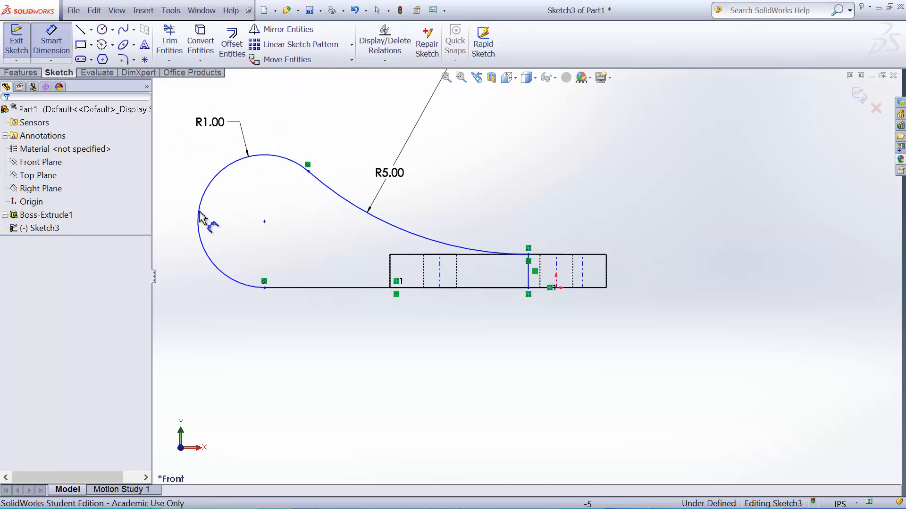
{"action": "left_click", "coordinate": [230, 278]}
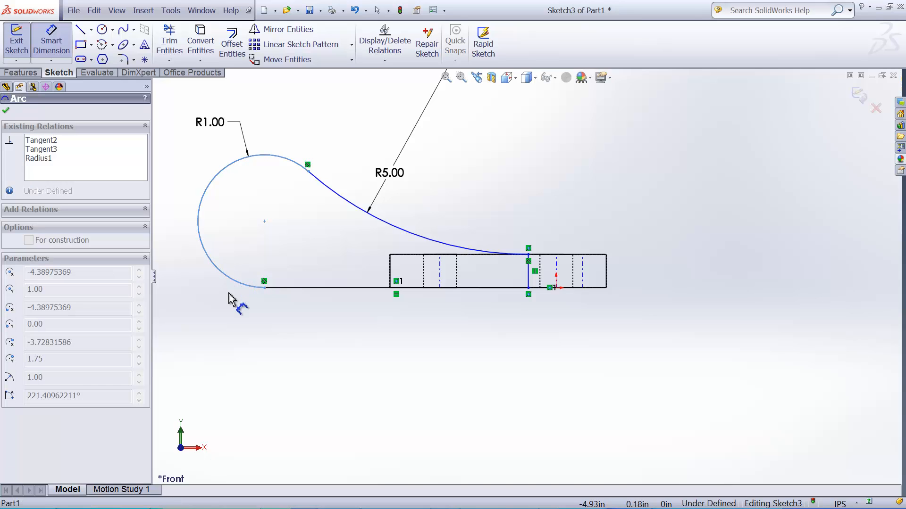
{"action": "left_click", "coordinate": [557, 274]}
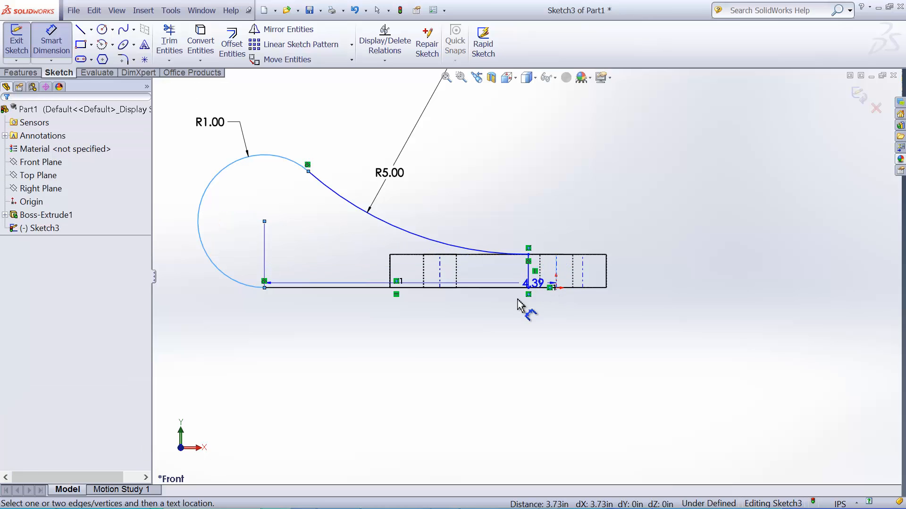
{"action": "left_click", "coordinate": [415, 339]}
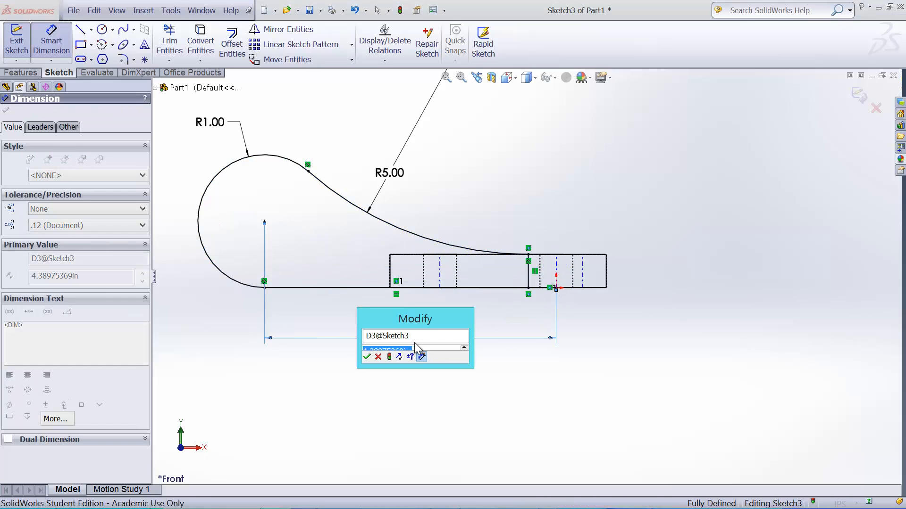
{"action": "type", "text": "5"}
{"action": "key", "text": "Return"}
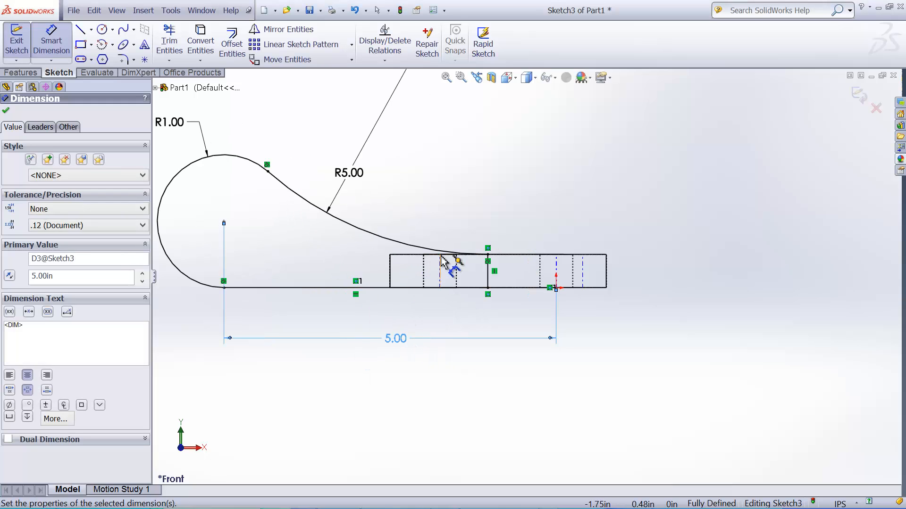
{"action": "key", "text": "Escape"}
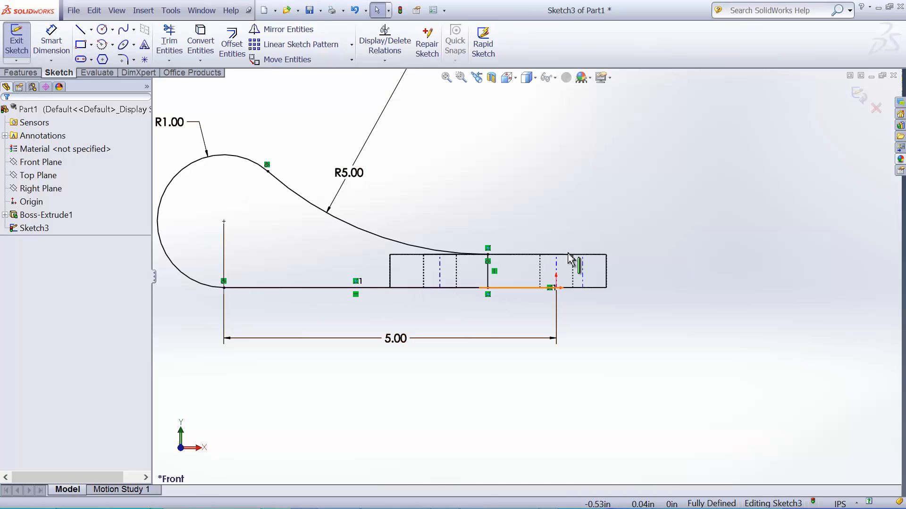
Step: Extrude the arm profile 0.50 in Mid Plane with Merge result on, and return the display to Shaded With Edges
{"action": "left_click", "coordinate": [858, 94]}
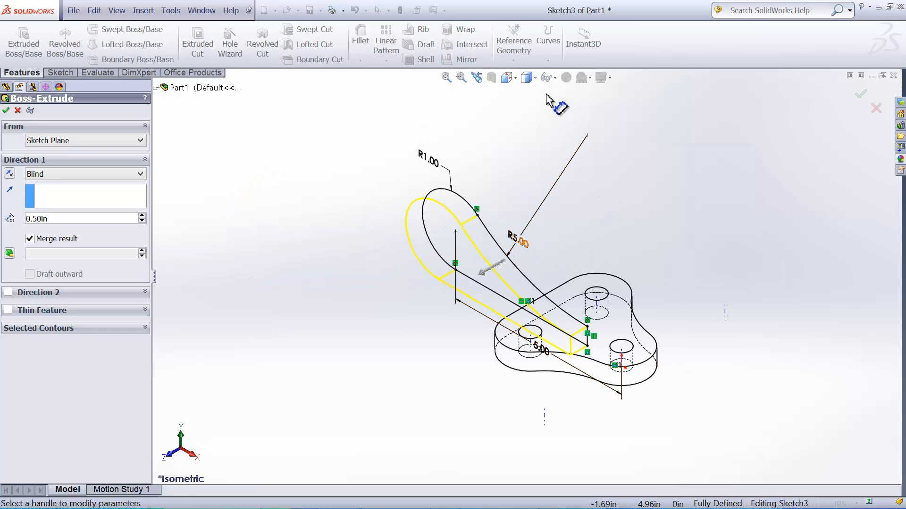
{"action": "left_click", "coordinate": [533, 79]}
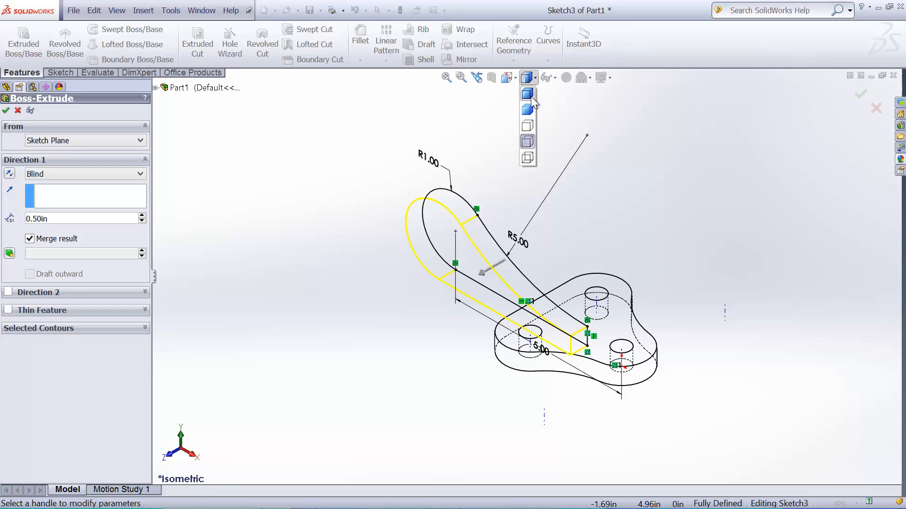
{"action": "left_click", "coordinate": [528, 95]}
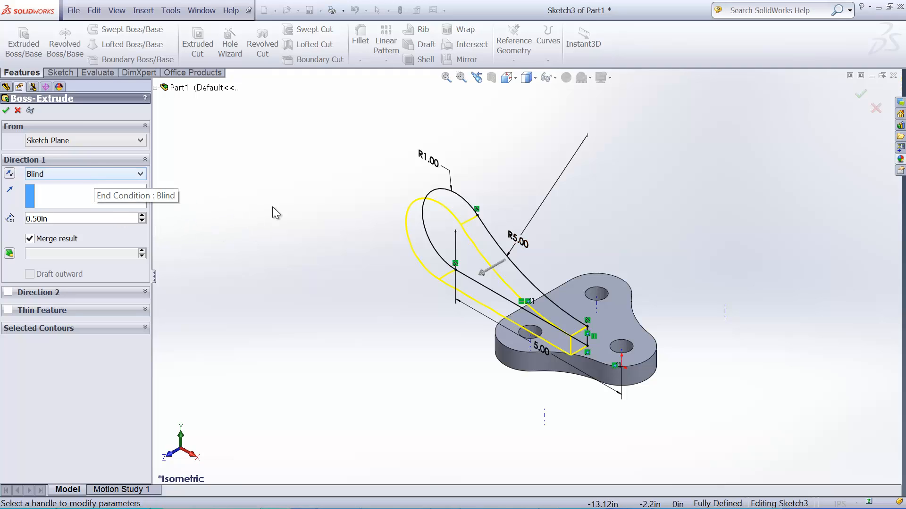
{"action": "left_click", "coordinate": [120, 171]}
{"action": "left_click", "coordinate": [81, 242]}
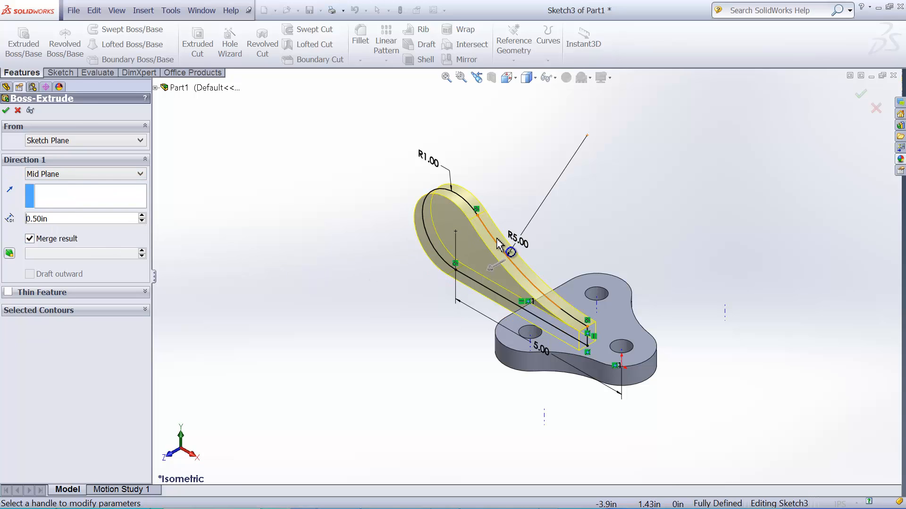
{"action": "left_click", "coordinate": [6, 111]}
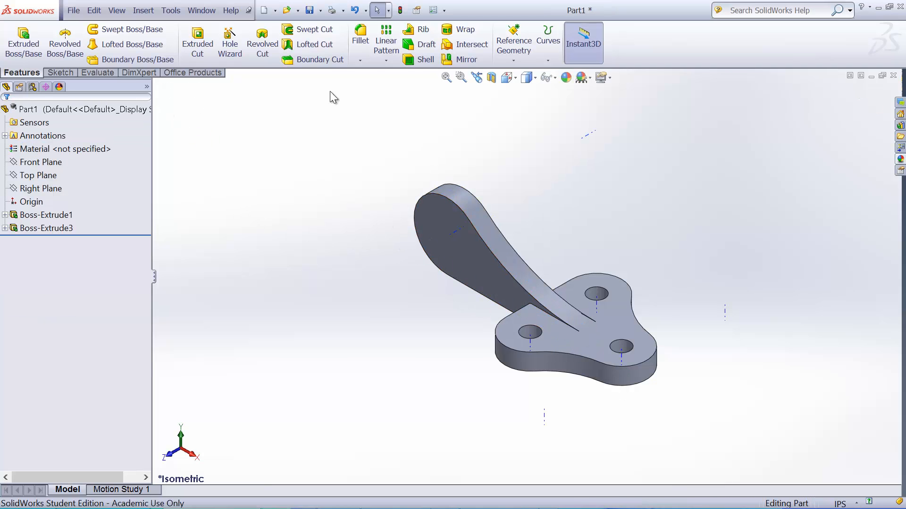
Step: Start an Extruded Cut on the arm's flat side face and sketch a circle of about 0.44 in radius at the round end's center
{"action": "left_click", "coordinate": [435, 219]}
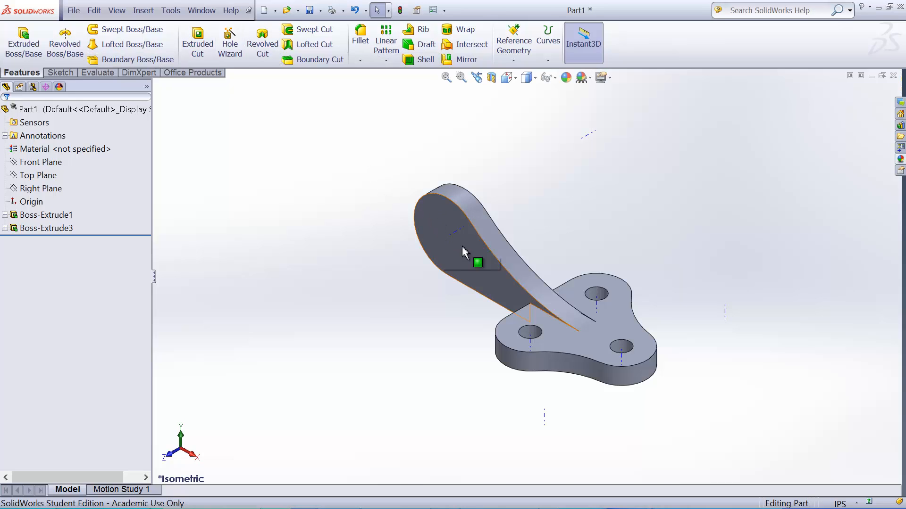
{"action": "left_click", "coordinate": [190, 53]}
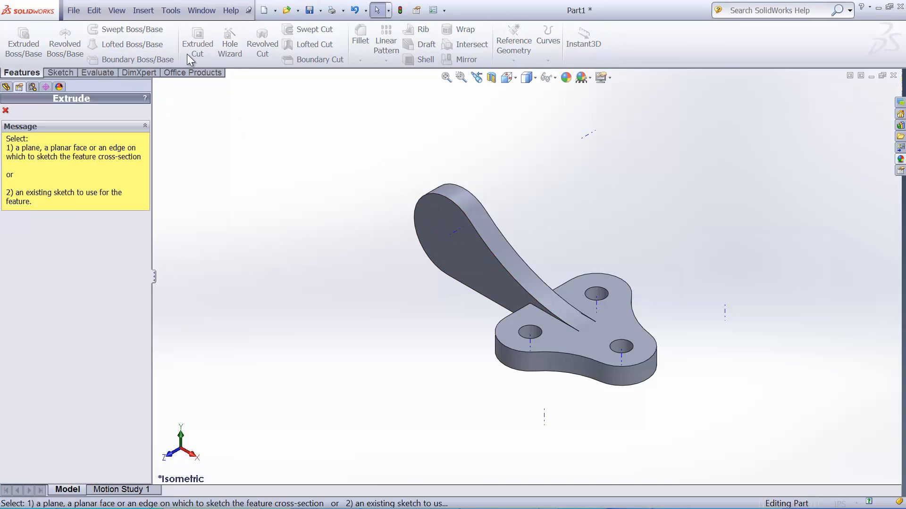
{"action": "left_click", "coordinate": [445, 220]}
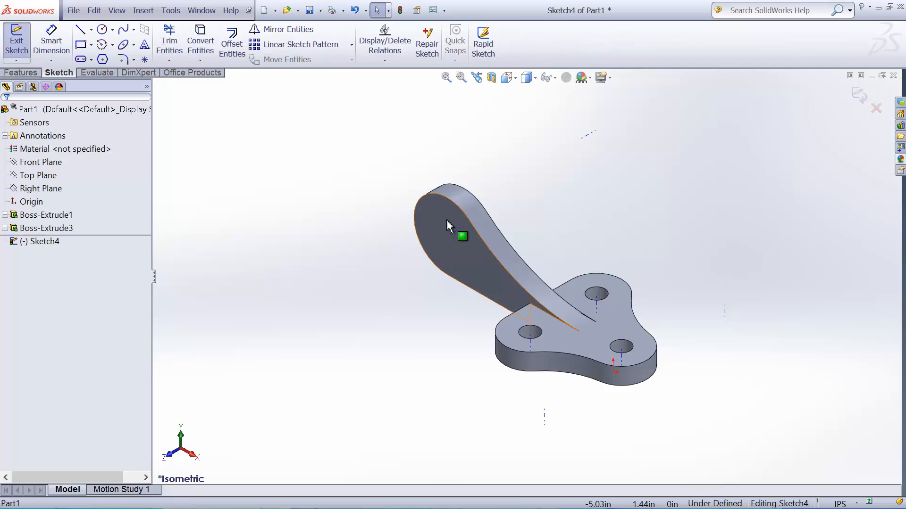
{"action": "left_click", "coordinate": [103, 30]}
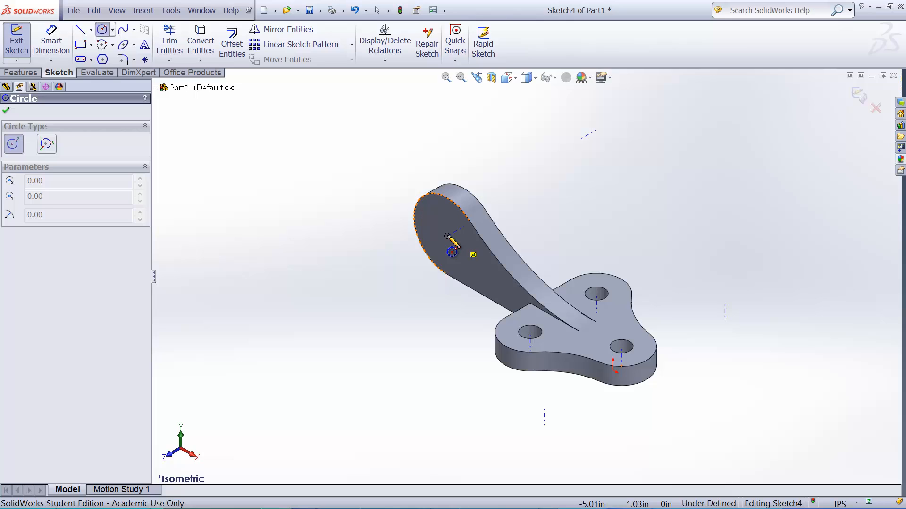
{"action": "left_click_drag", "start_coordinate": [447, 236], "coordinate": [450, 242]}
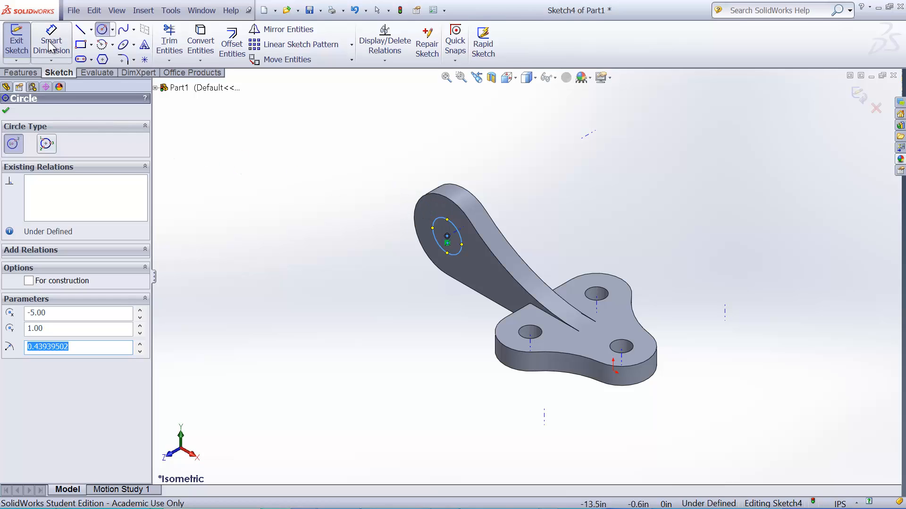
Step: Check the arm hole's diameter in the ME 177-L3.pdf drawing and dimension the circle in SolidWorks with diameter 0.875 in
{"action": "left_click", "coordinate": [48, 57]}
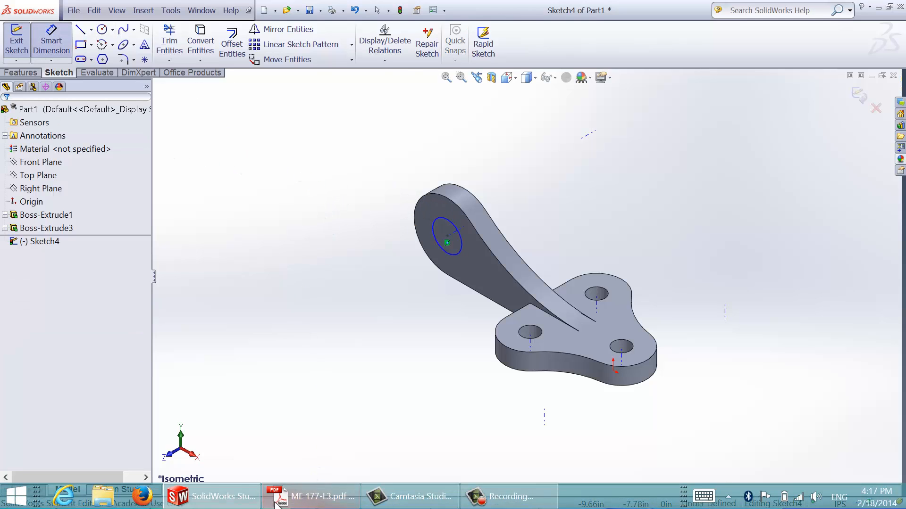
{"action": "left_click", "coordinate": [311, 503]}
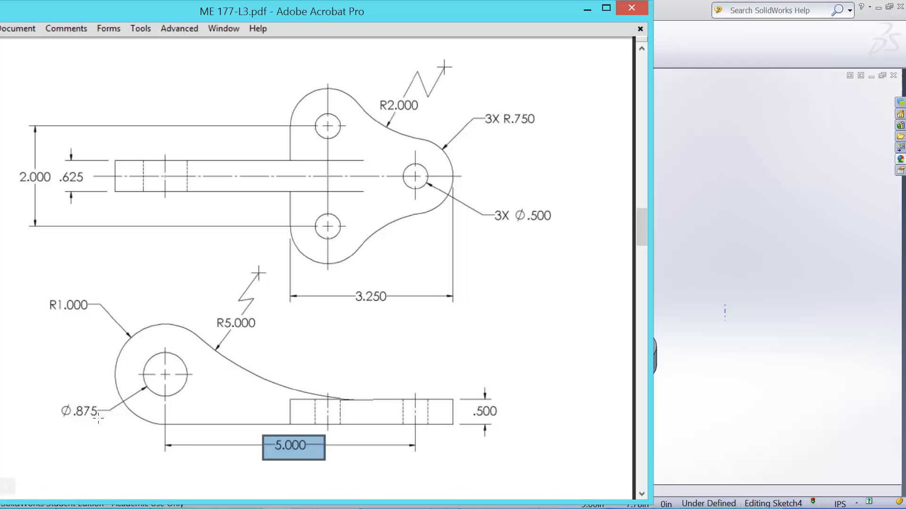
{"action": "left_click", "coordinate": [671, 14]}
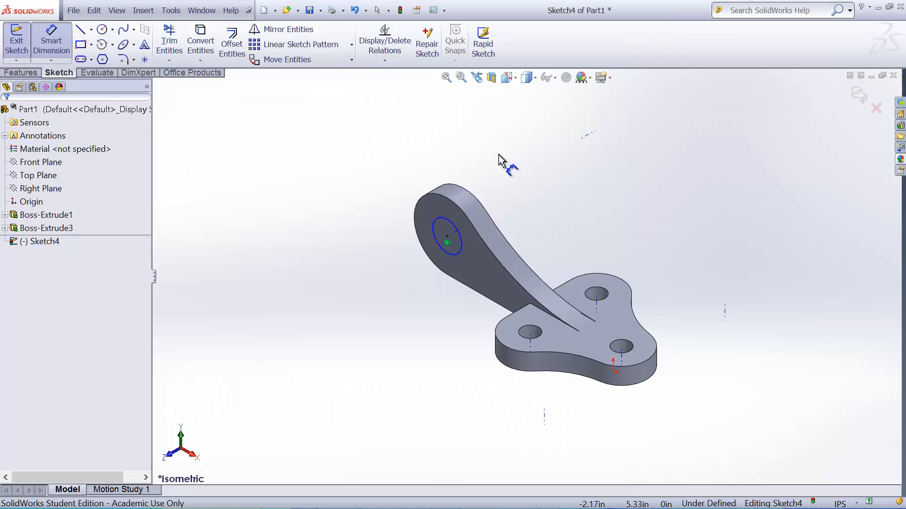
{"action": "left_click", "coordinate": [440, 248]}
{"action": "left_click", "coordinate": [391, 275]}
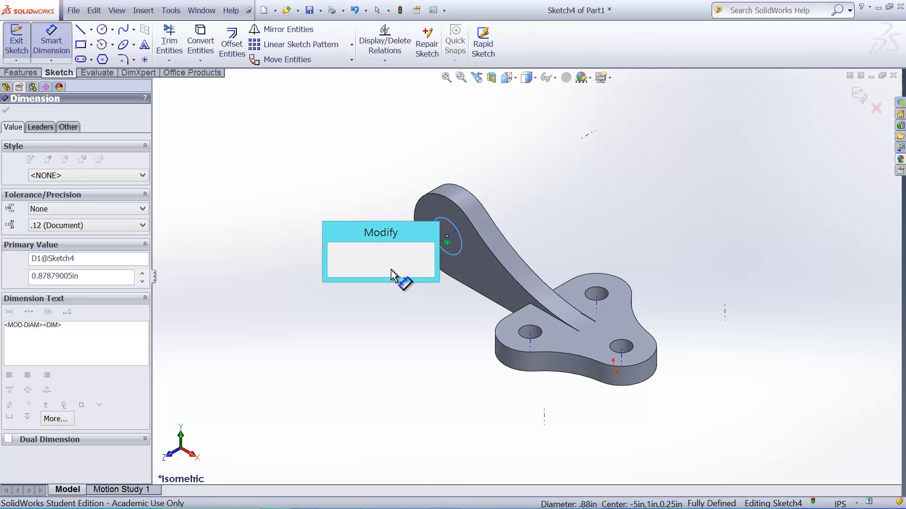
{"action": "type", "text": ".8"}
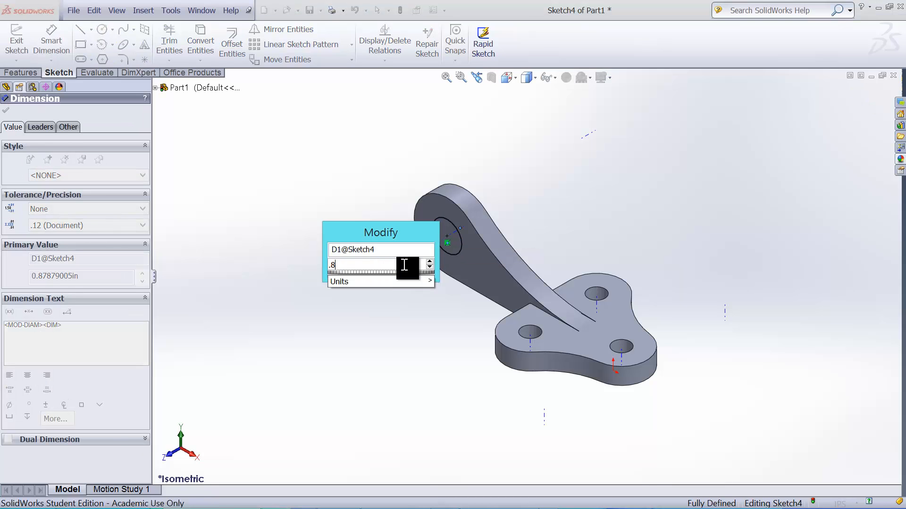
{"action": "type", "text": "756"}
{"action": "key", "text": "BackSpace"}
{"action": "key", "text": "Return"}
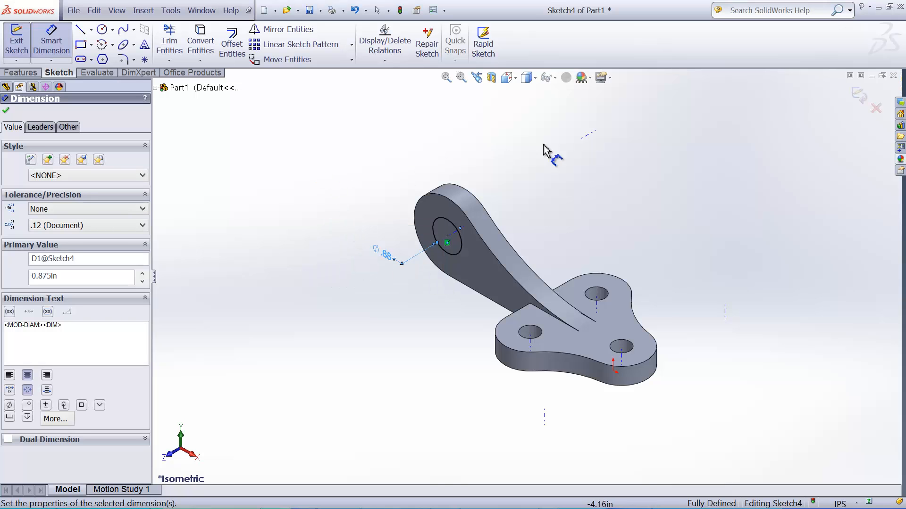
Step: Exit the circle sketch and cut the hole through the arm with the Through All end condition
{"action": "left_click", "coordinate": [853, 89]}
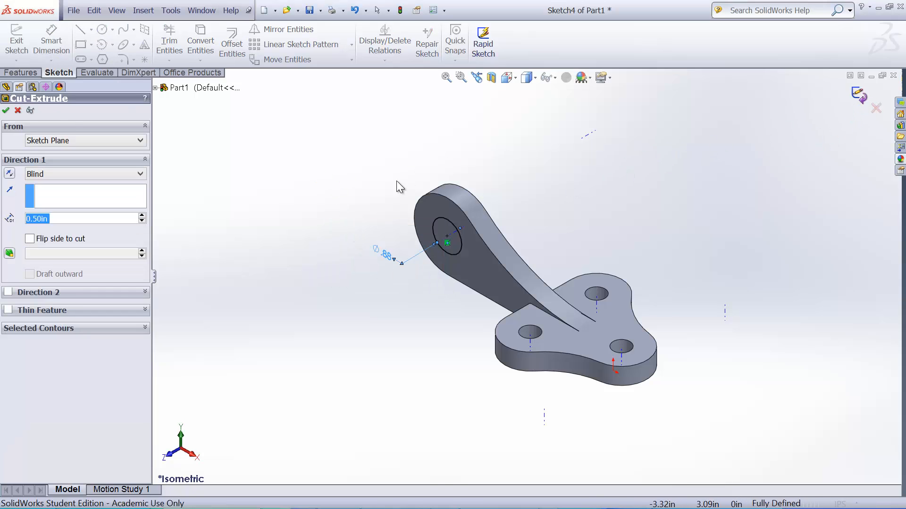
{"action": "left_click", "coordinate": [69, 174]}
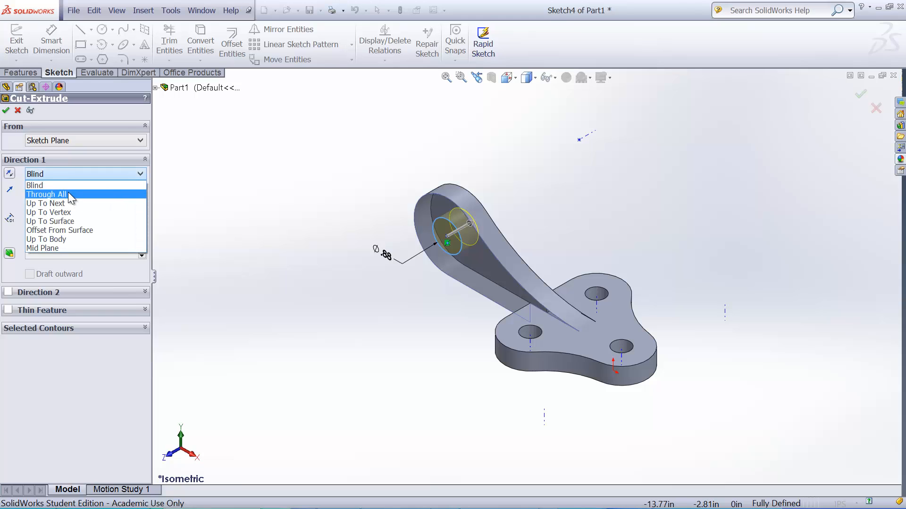
{"action": "left_click", "coordinate": [68, 191]}
{"action": "left_click", "coordinate": [5, 111]}
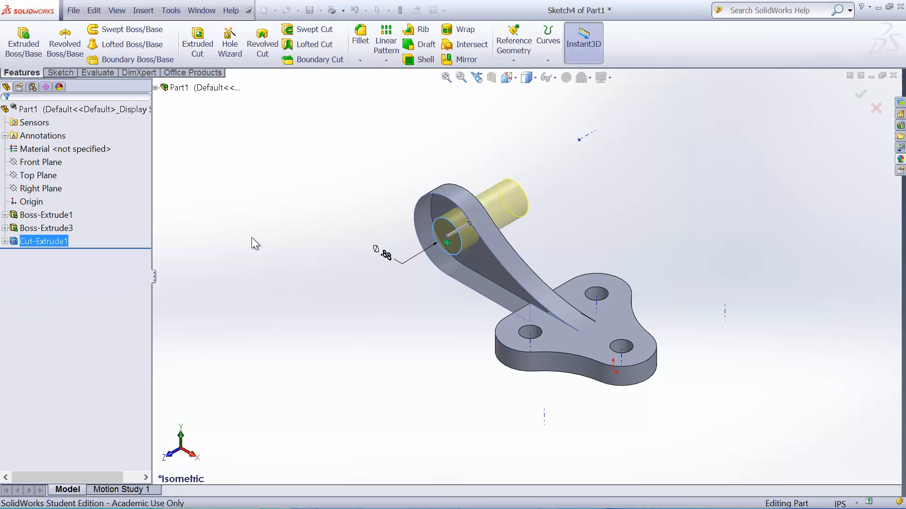
Step: Hide the temporary axes and show the finished bracket in the Isometric view with nothing selected
{"action": "left_click", "coordinate": [557, 78]}
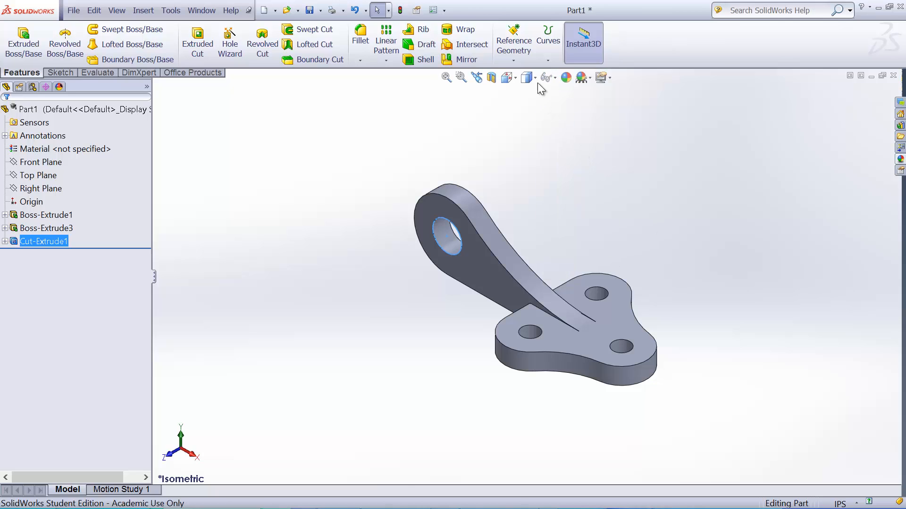
{"action": "left_click", "coordinate": [509, 77]}
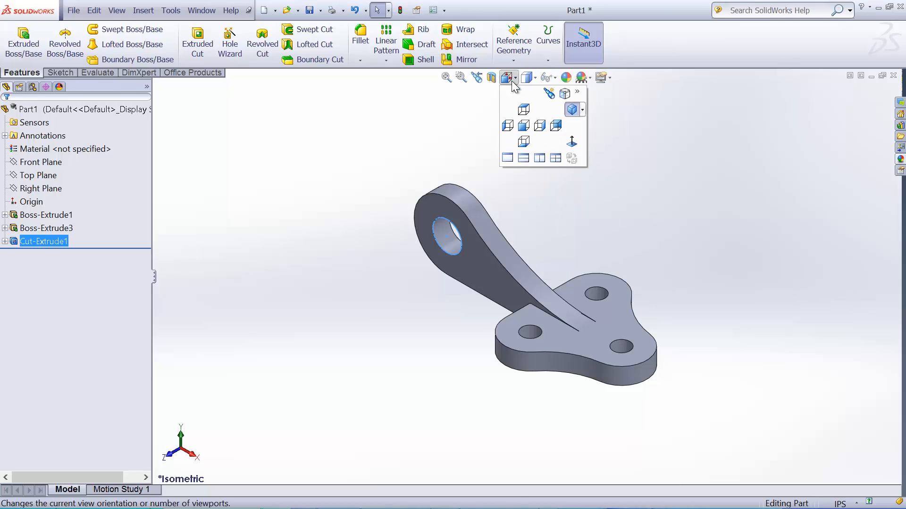
{"action": "left_click", "coordinate": [572, 109]}
{"action": "left_click", "coordinate": [735, 264]}
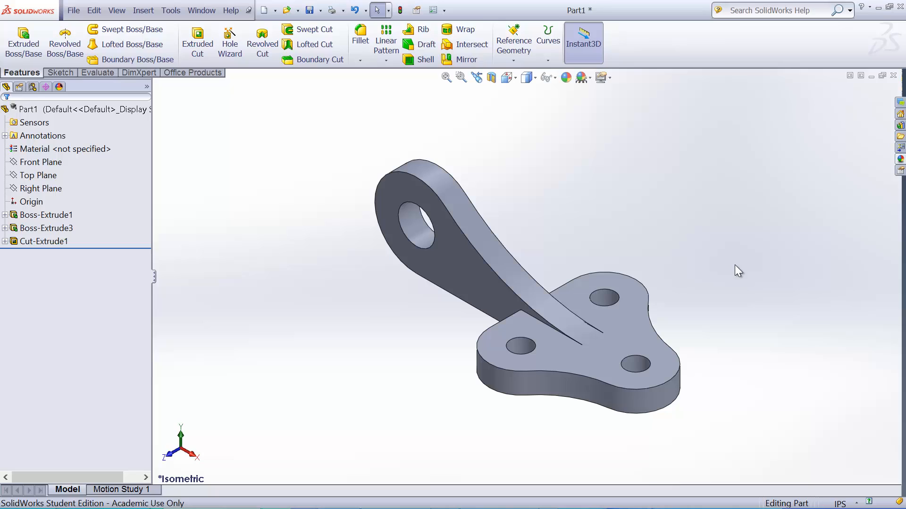
{"action": "key", "text": "z"}
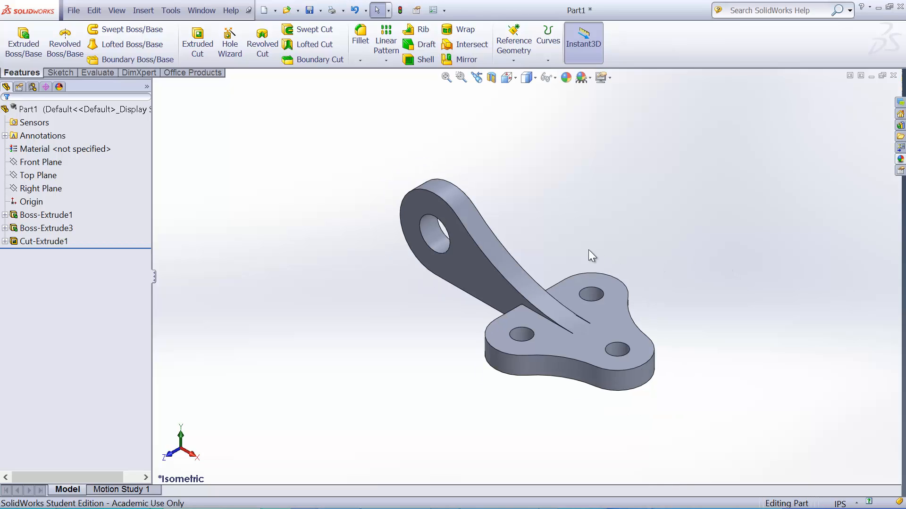